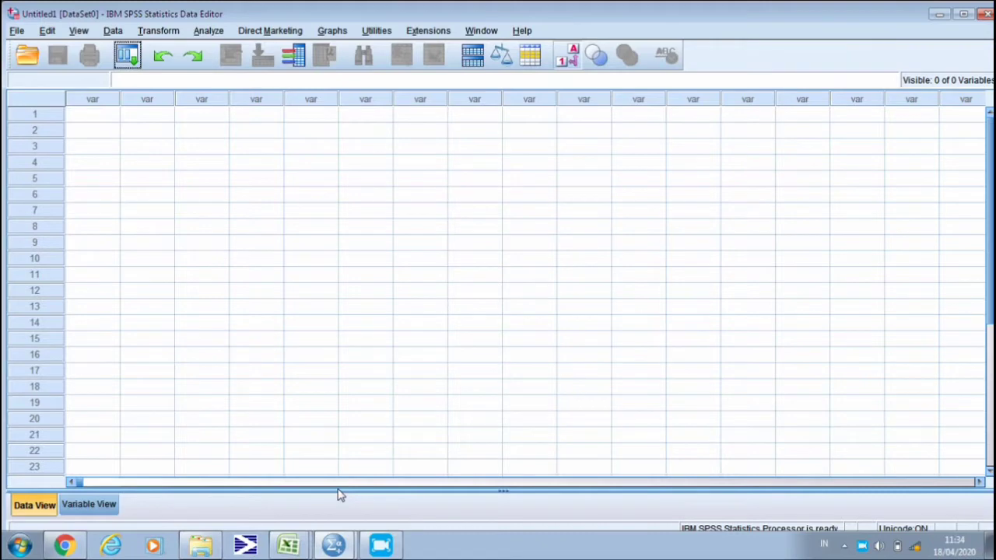
Define four variables named Y, X1, X2 and X3 in Variable View.
click(79, 502)
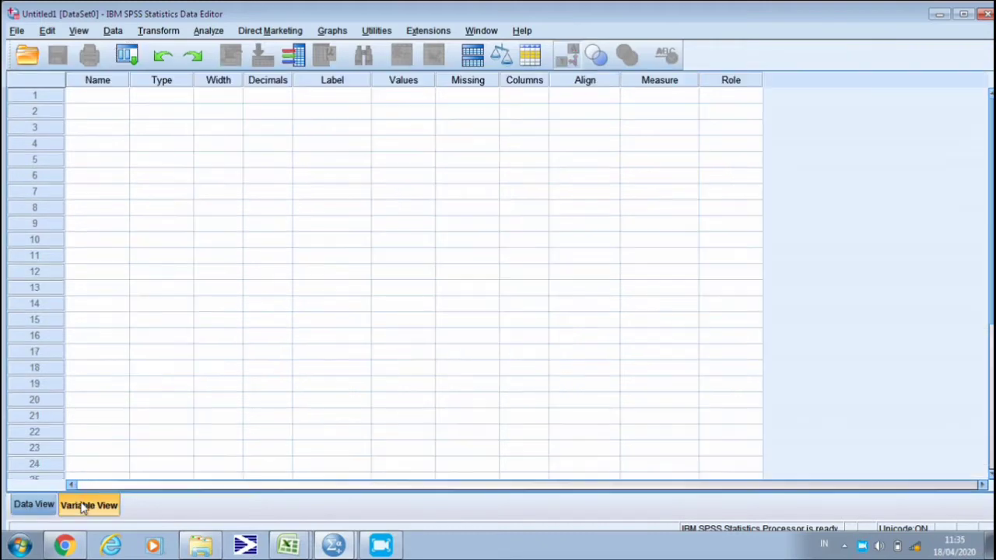
click(94, 98)
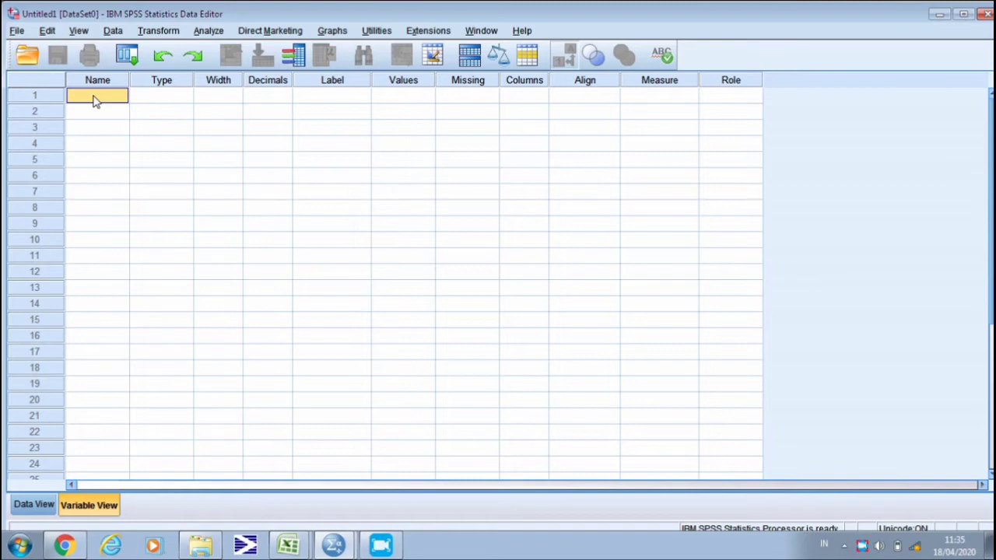
text(Y)
key(Return)
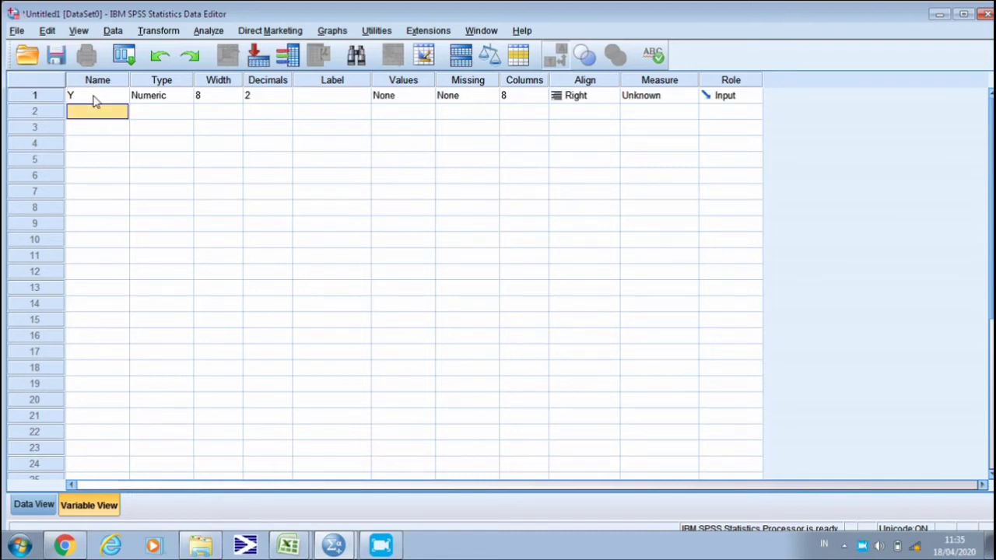
text(X1)
key(Return)
text(X2)
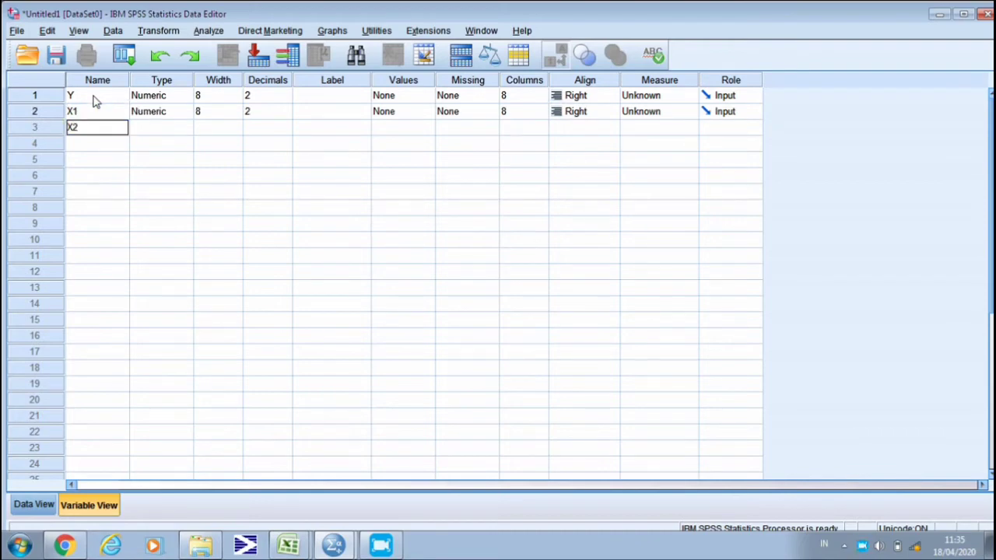
key(Return)
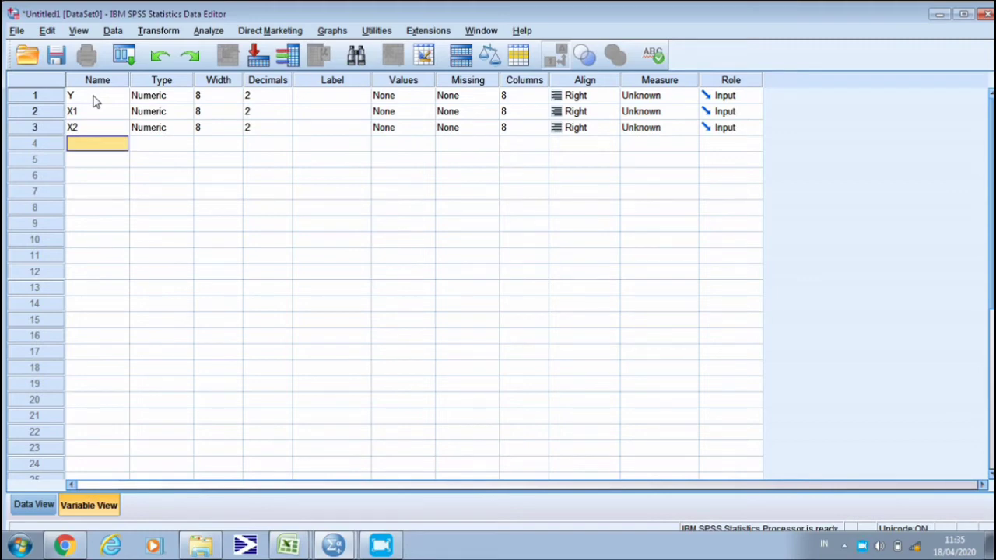
text(X)
Set the decimals to 0 for all four variables, from X3 up to Y.
key(Tab)
key(Tab)
key(Tab)
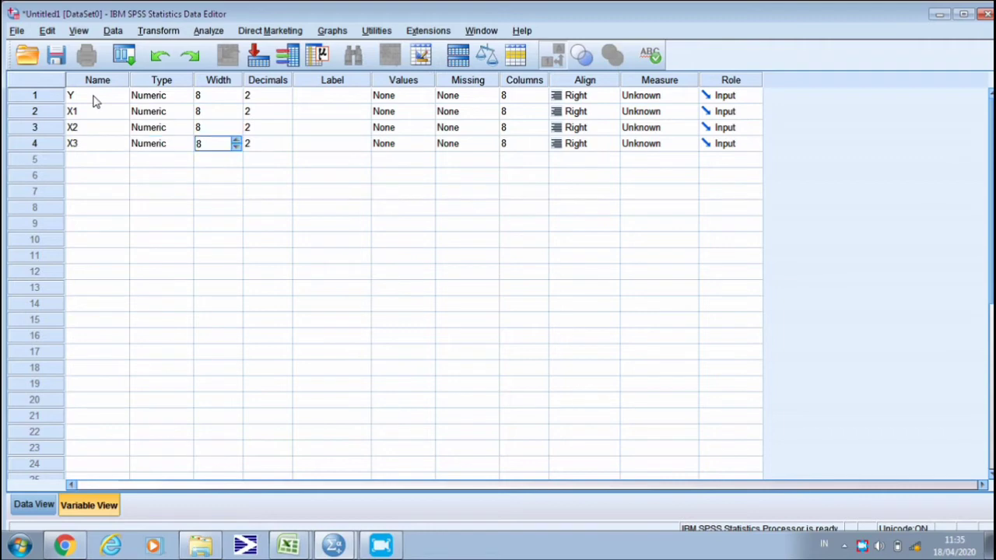
text(0)
key(Up)
text(0)
key(Up)
text(0)
key(Up)
text(0)
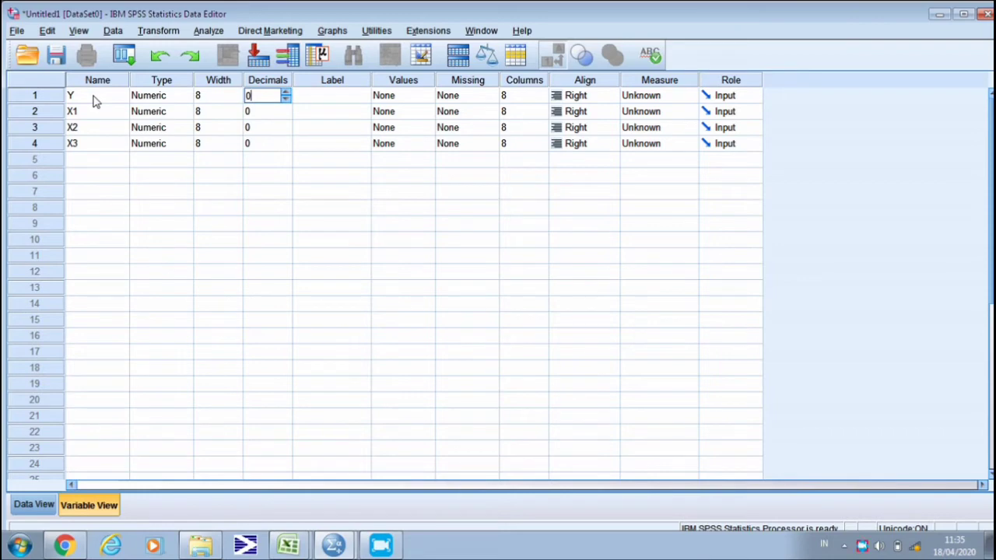
Label Y as PEKERJAAN, X1 as MATEMATIKA, X2 as FISIKA and X3 as BIOLOGI.
click(329, 96)
text(PEK)
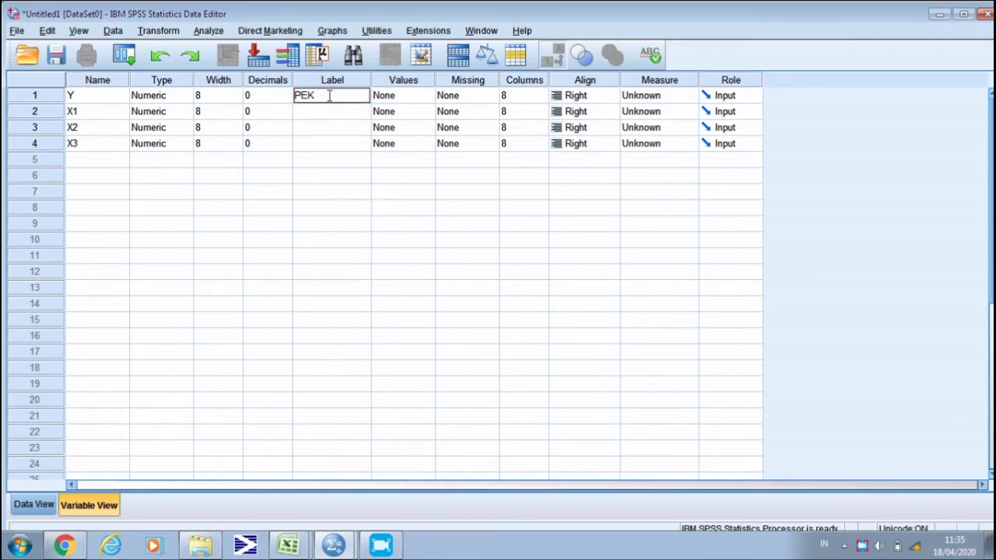
text(ERJAAN)
key(Return)
text(MATEMATIKA)
key(Return)
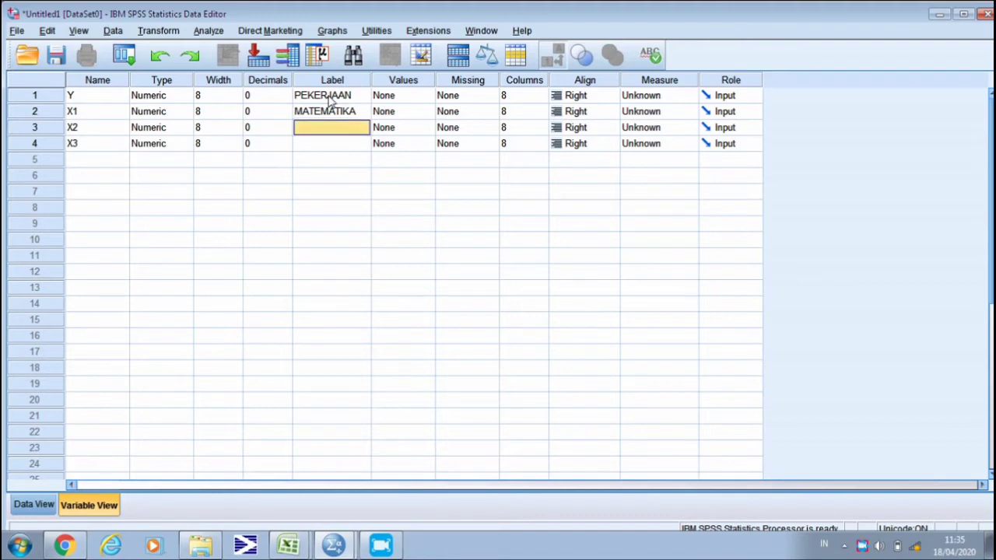
text(FISIKA)
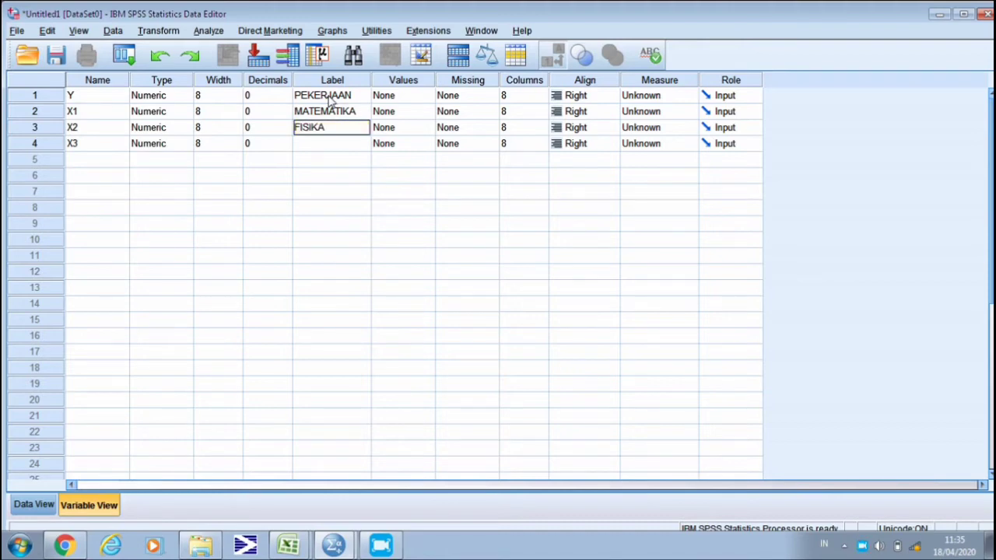
key(Return)
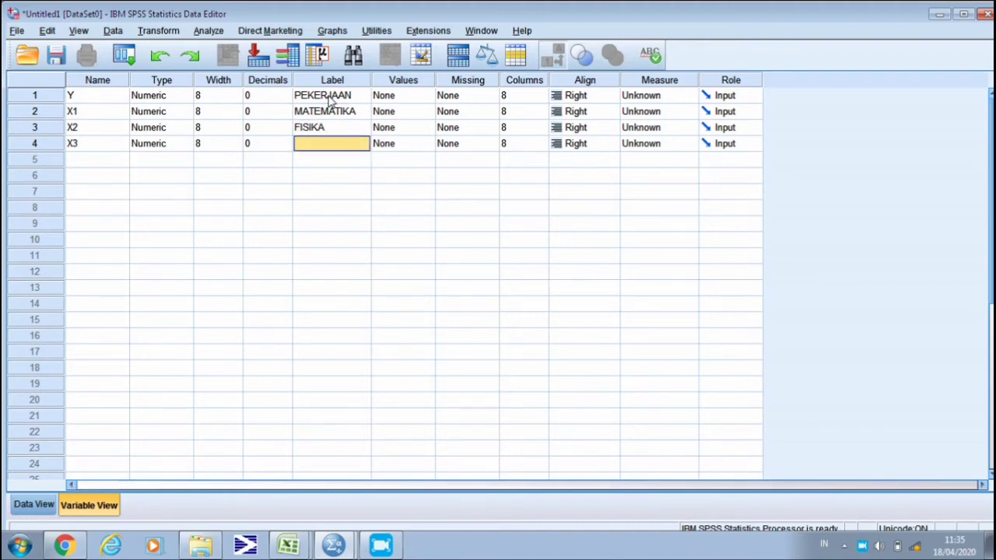
text(BIOLOG)
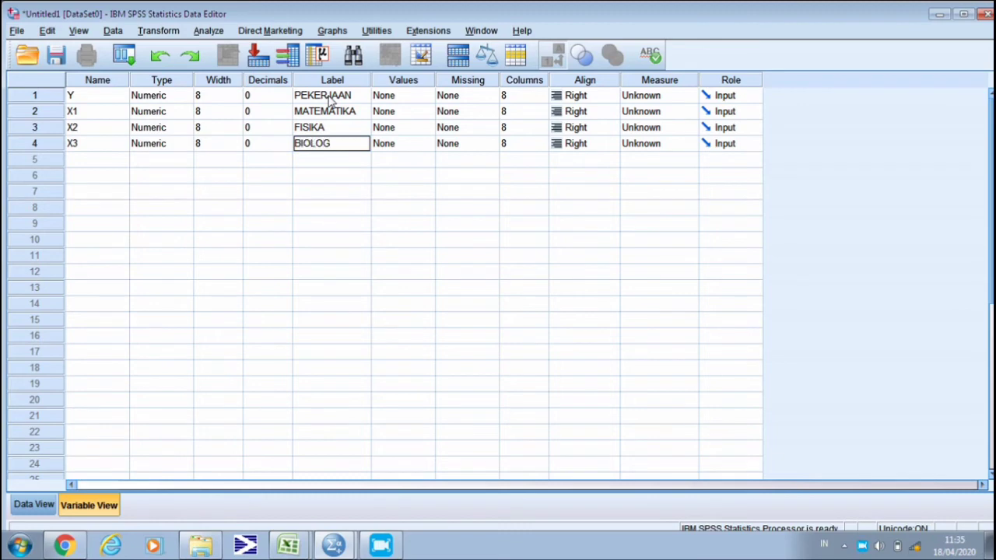
key(Tab)
Open the value labels of variable Y and add the label TANI for value 1.
key(Up)
key(Up)
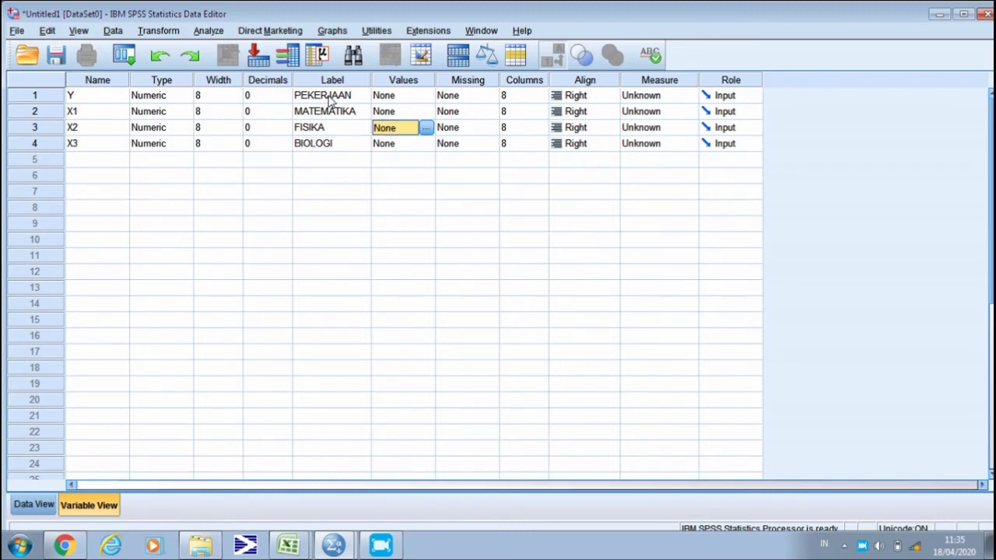
key(Up)
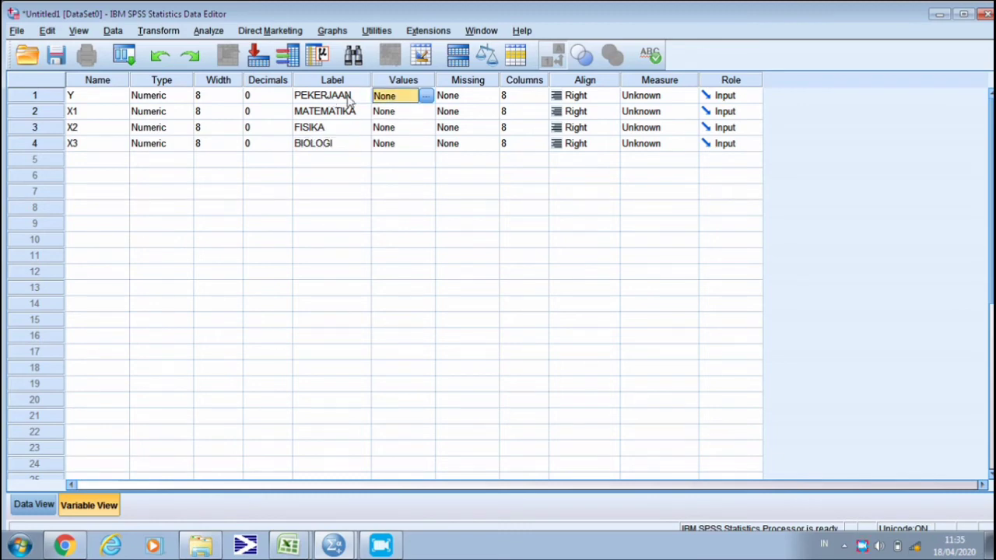
click(427, 96)
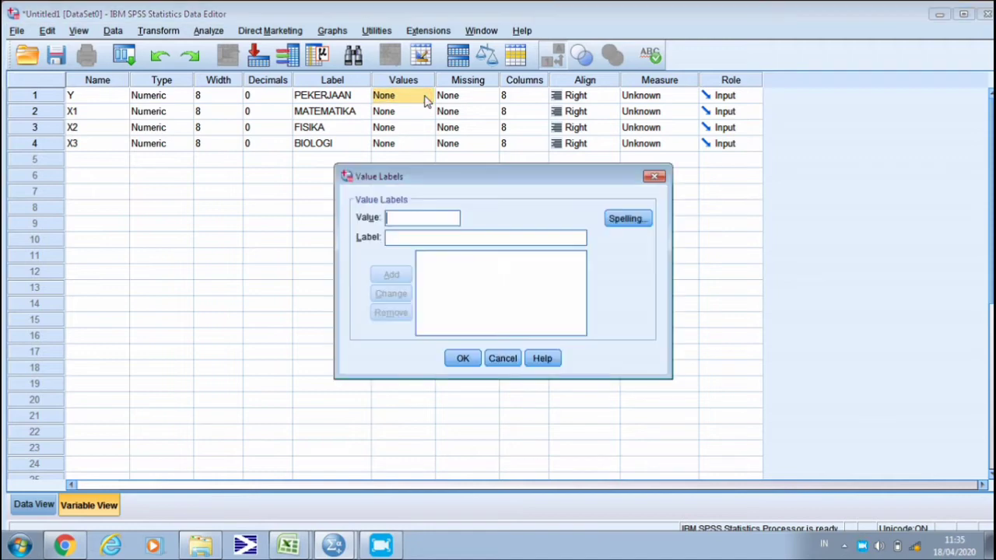
click(398, 218)
text(1)
click(404, 240)
text(TAN)
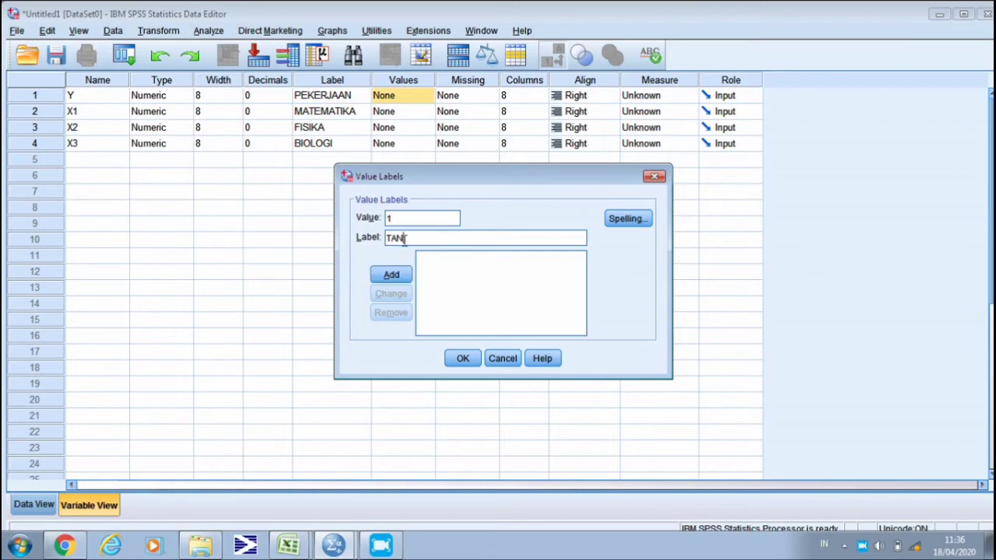
text(I)
click(392, 273)
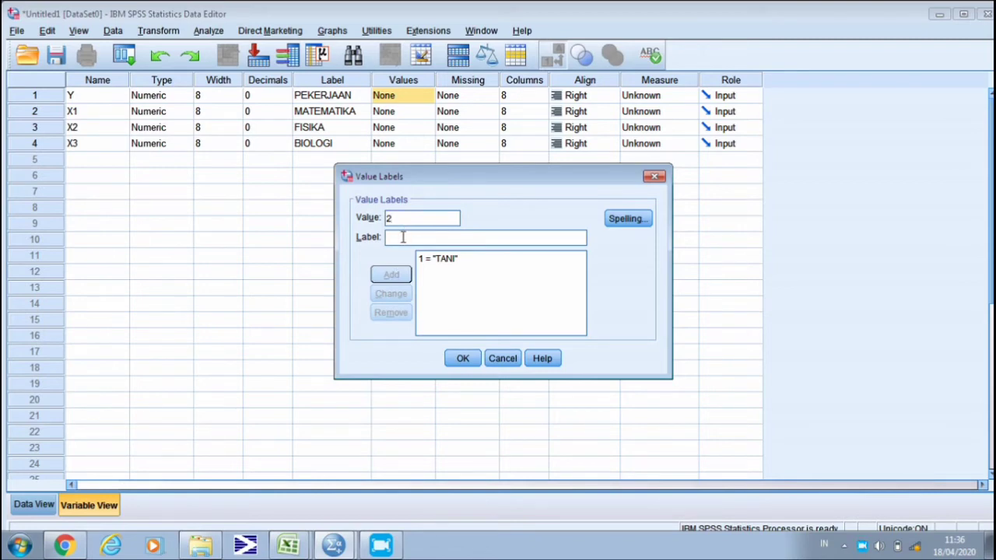
Add the value labels 2 = BURUH and 3 = PNS for Y and apply them.
text(BURUH)
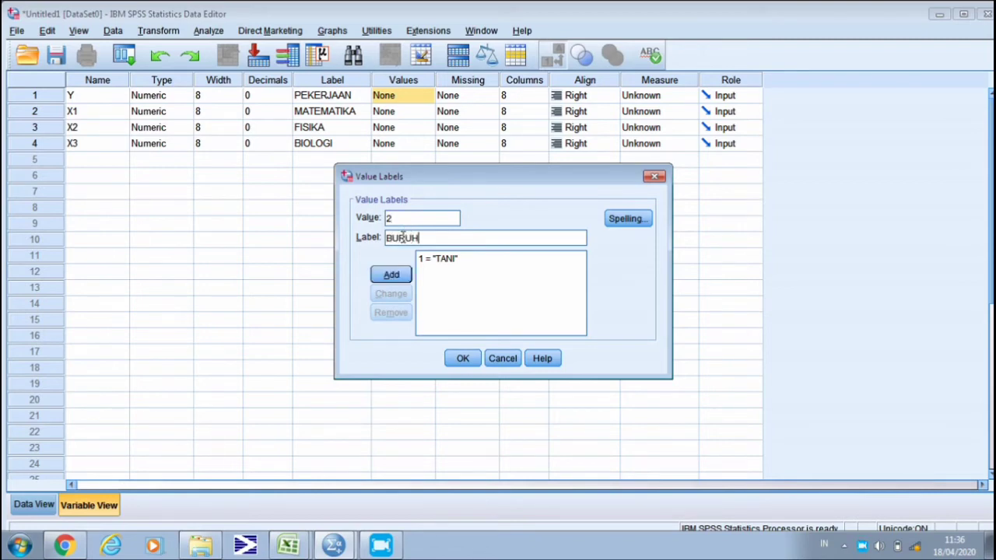
click(392, 275)
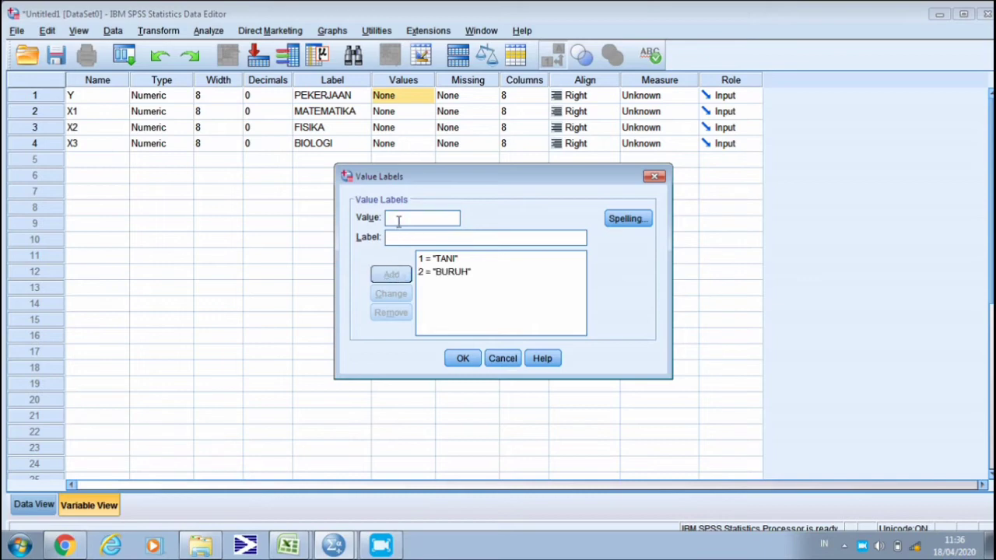
text(3)
click(397, 238)
text(PNS)
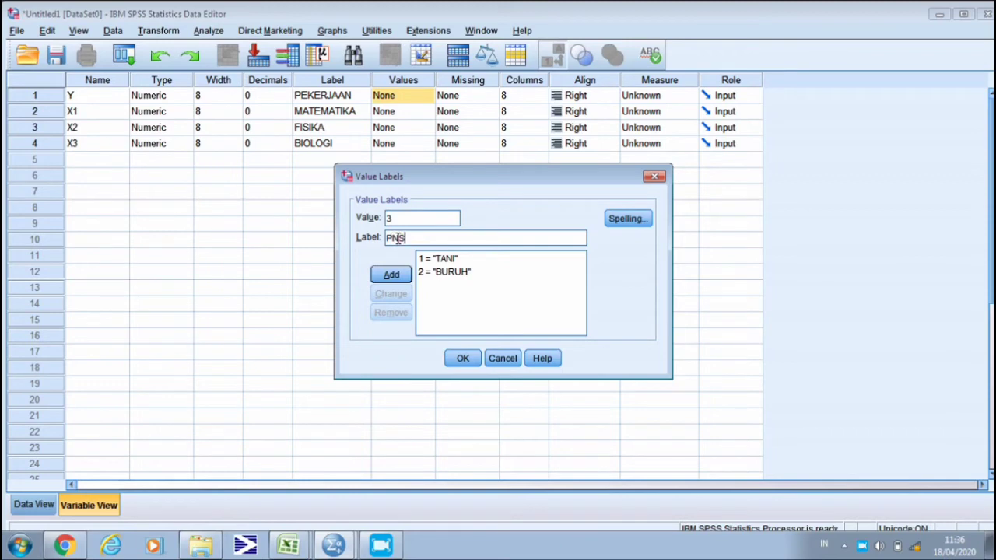
click(394, 277)
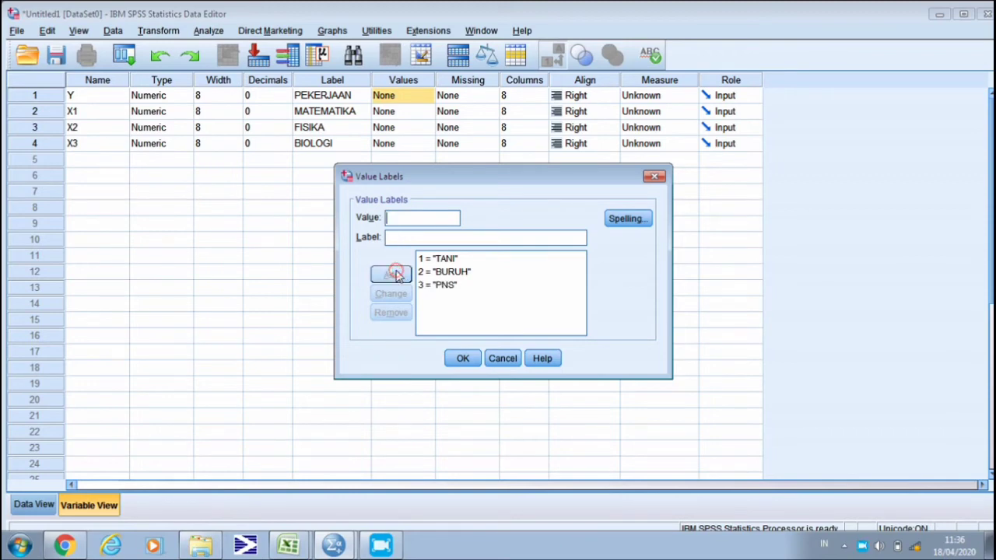
click(457, 358)
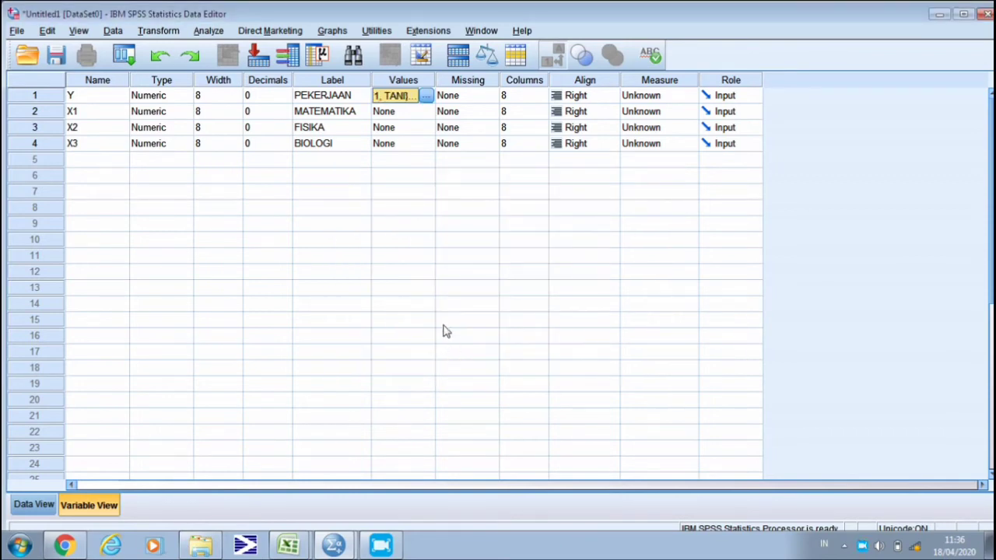
Show Data View, copy columns A to D of Sheet1 in the Excel workbook Book2, and return to SPSS.
click(34, 505)
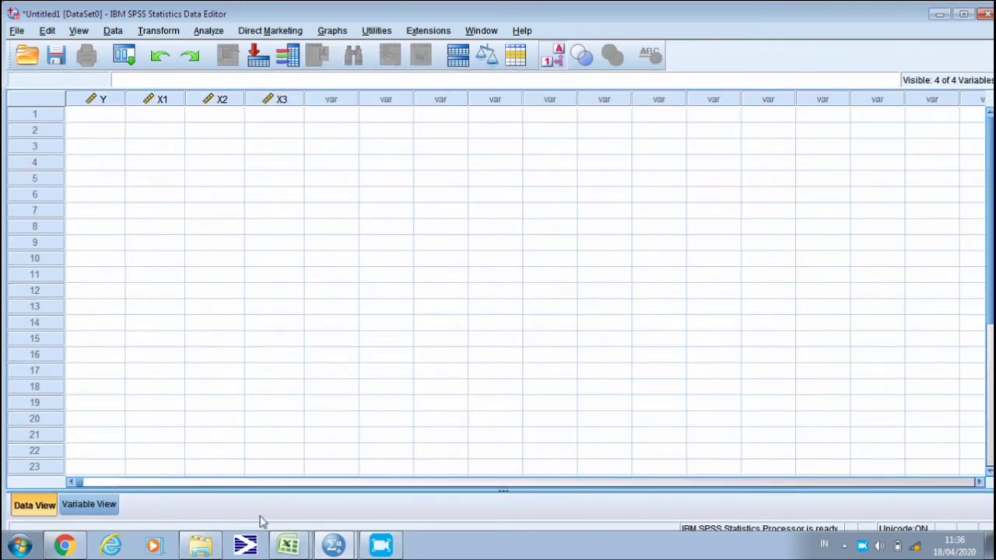
click(285, 511)
right_click(108, 189)
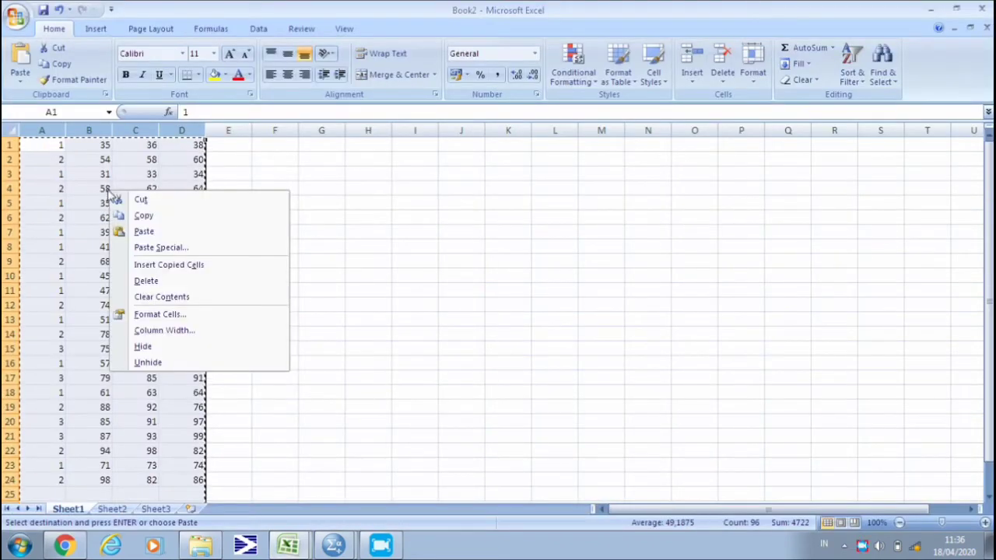
click(125, 218)
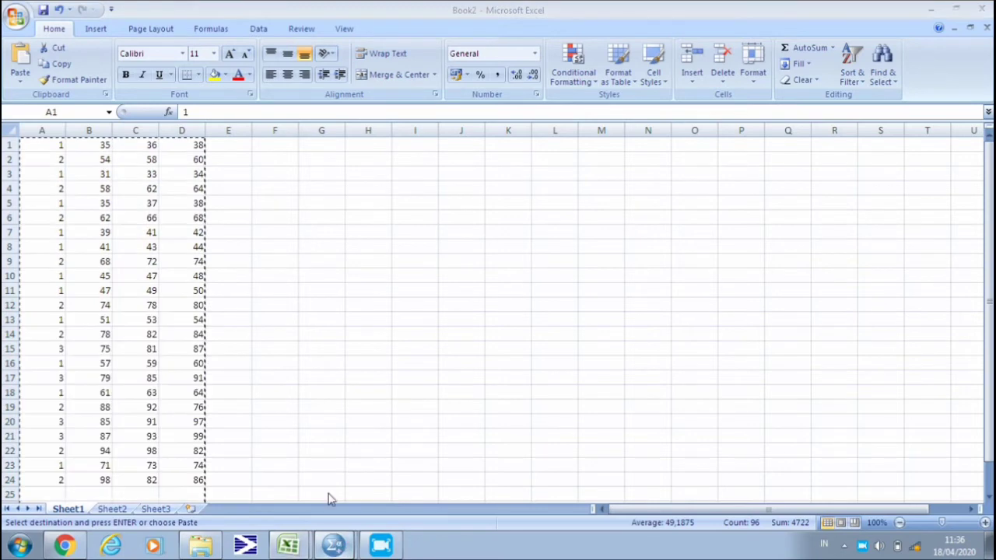
click(329, 492)
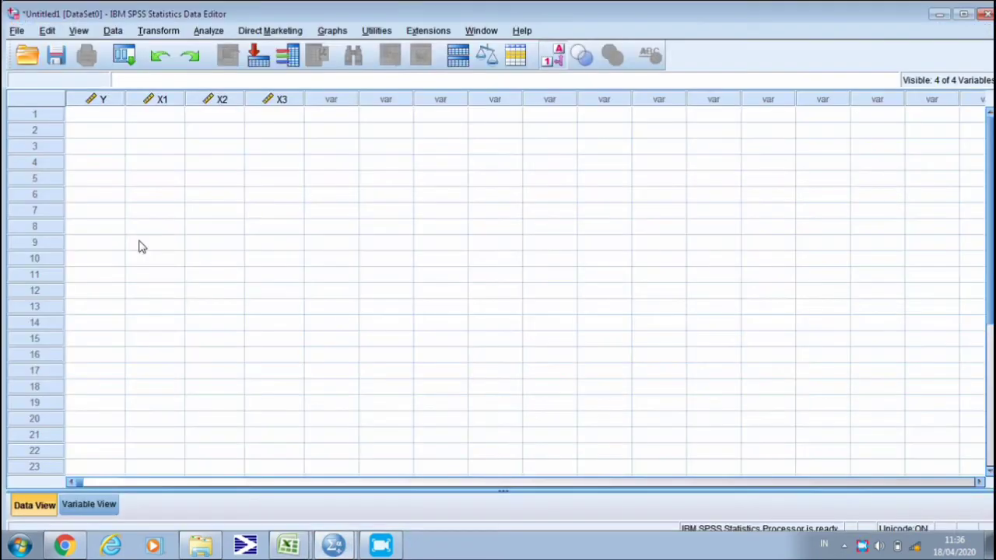
click(99, 113)
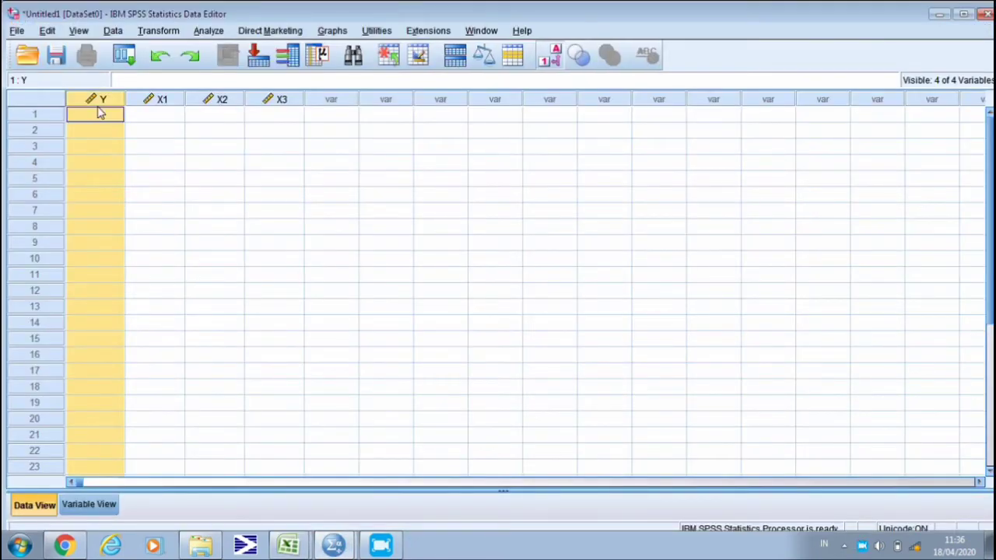
right_click(98, 113)
click(91, 113)
right_click(91, 115)
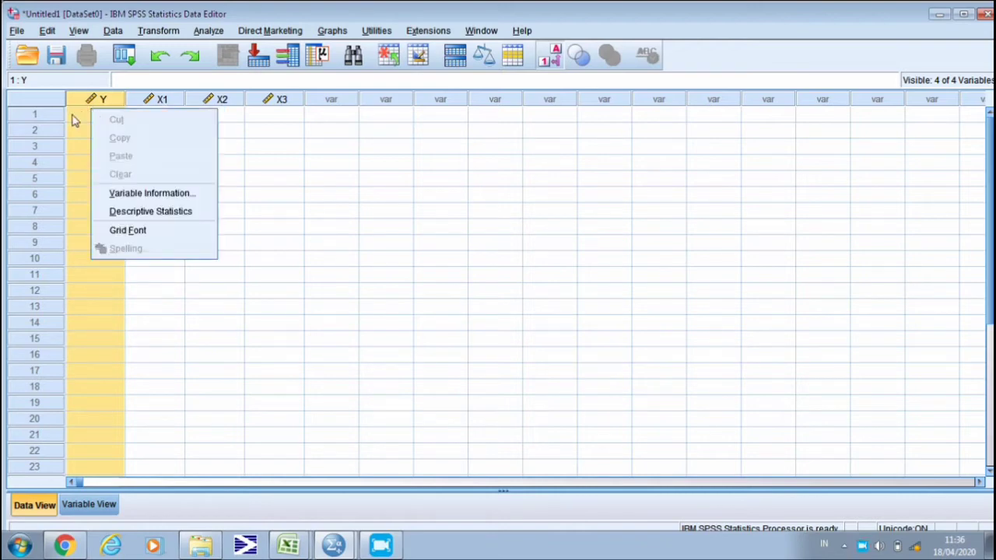
click(72, 115)
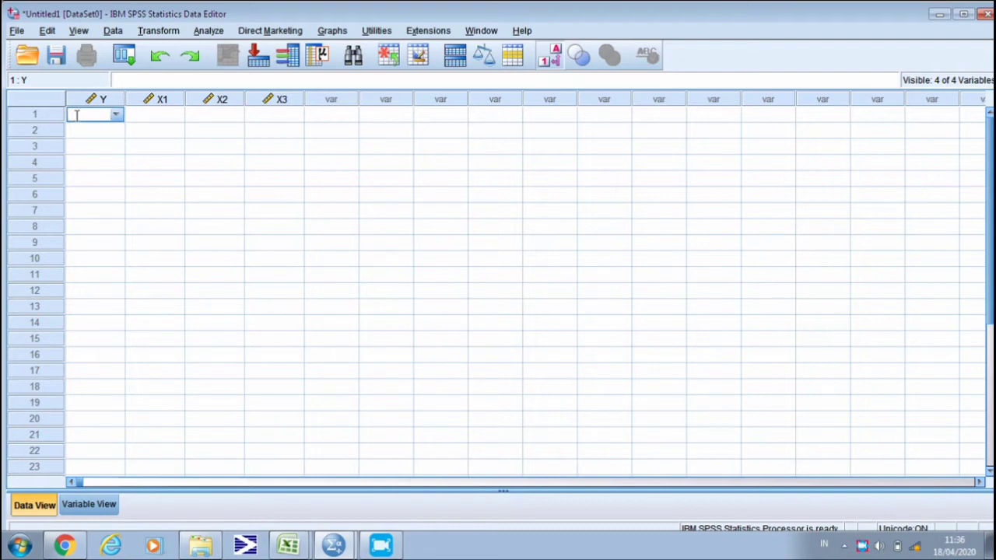
click(75, 149)
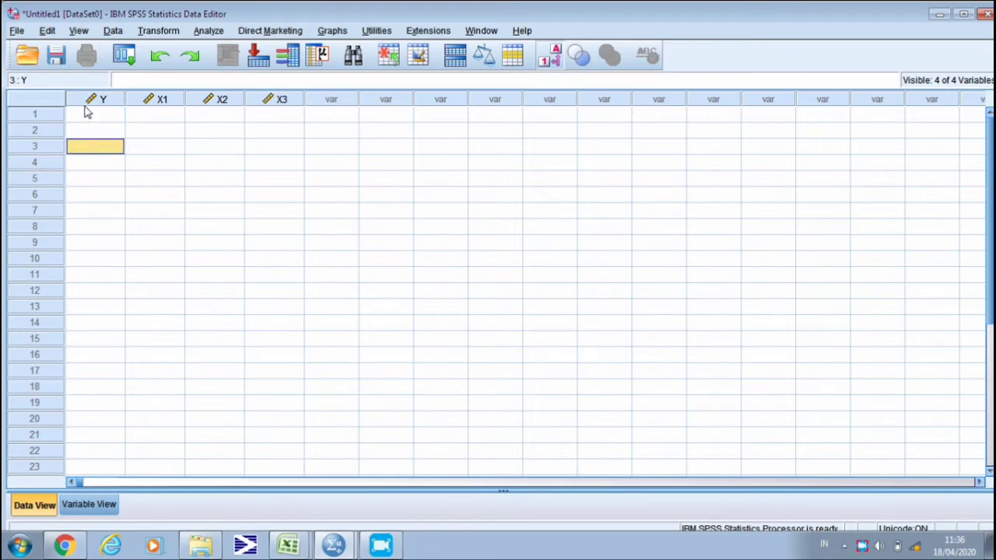
right_click(85, 105)
shift+click(292, 240)
shift+click(91, 117)
click(91, 116)
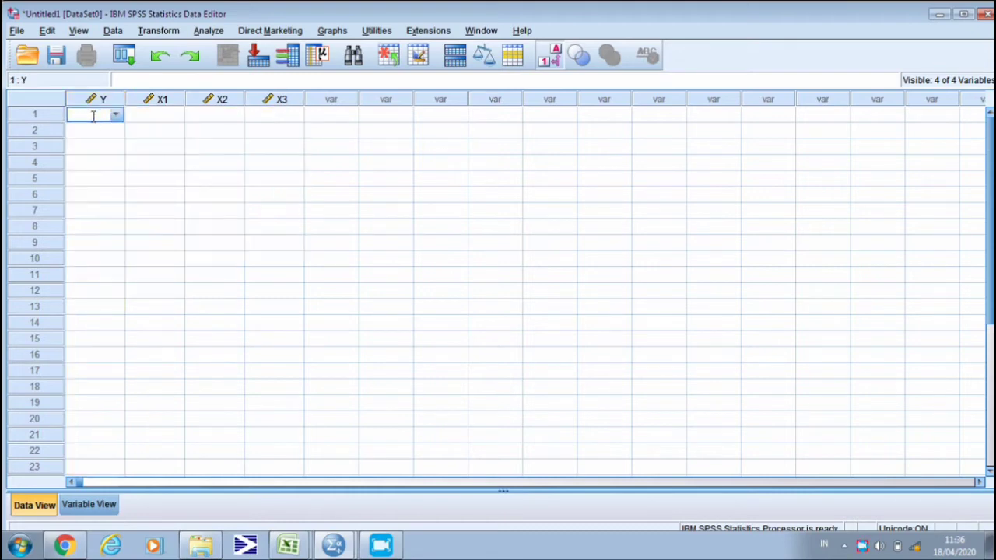
Paste the copied Excel data into the data grid starting at row 1 of column Y.
click(91, 128)
right_click(88, 115)
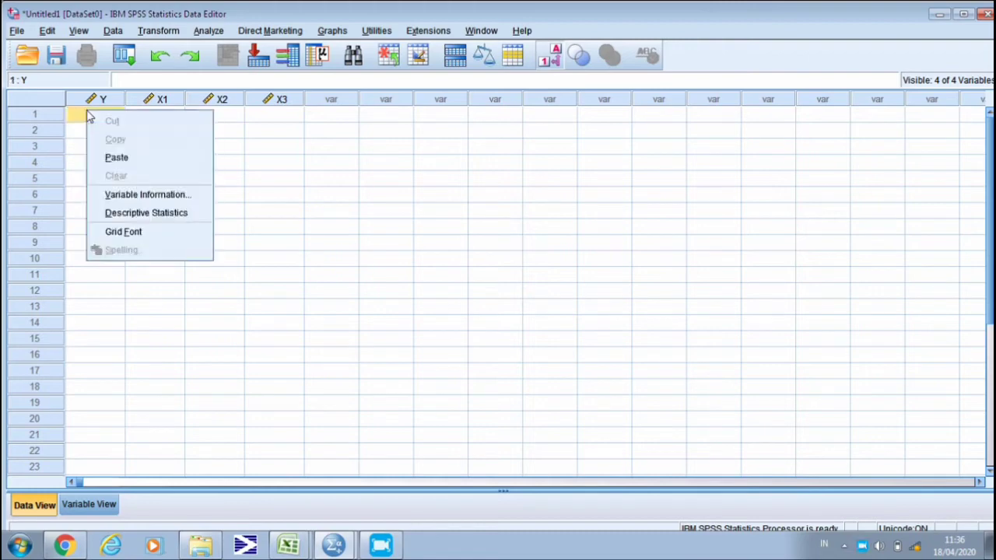
click(105, 156)
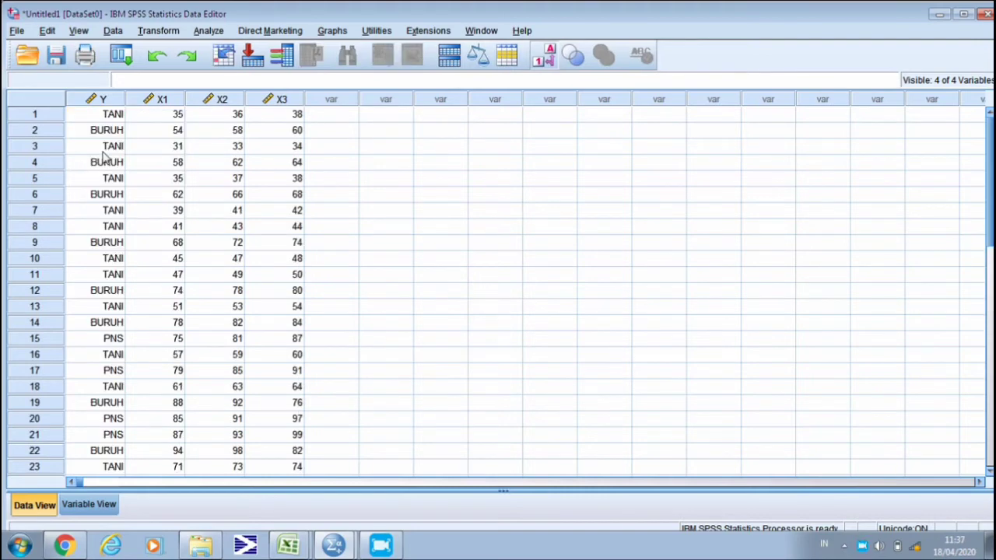
Set up a Multivariate General Linear Model with MATEMATIKA, FISIKA and BIOLOGI as dependent variables and PEKERJAAN as the fixed factor.
click(207, 32)
mouse_move(267, 117)
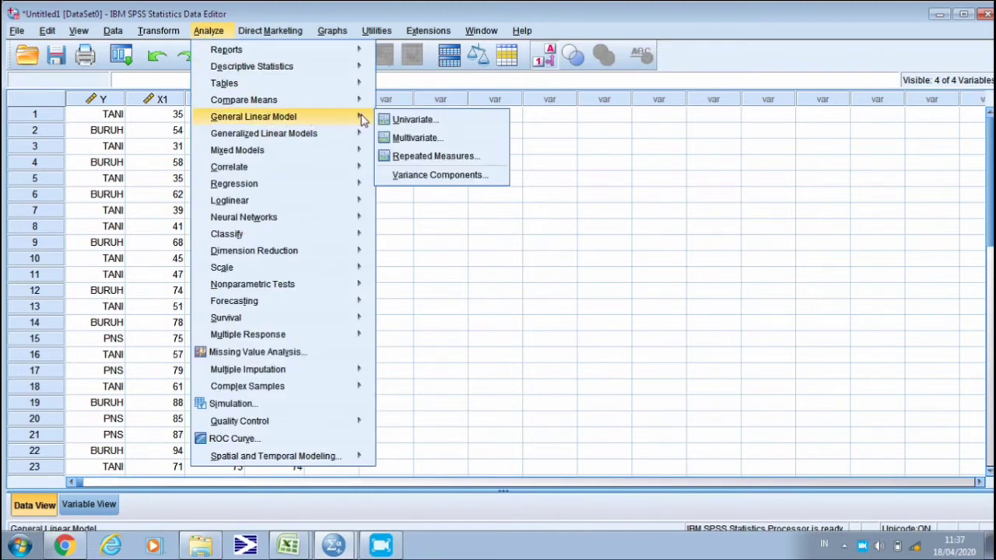
click(399, 137)
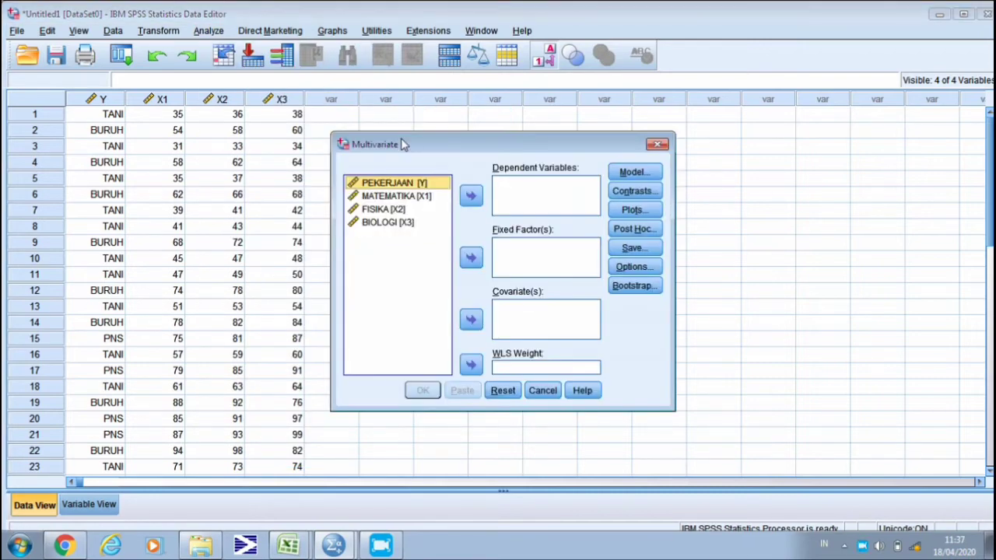
click(440, 196)
click(469, 196)
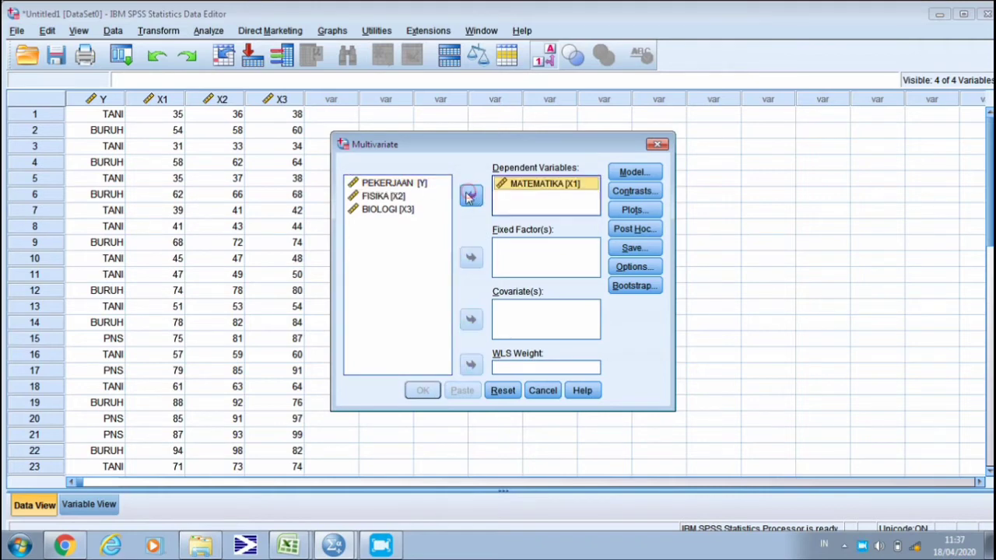
click(440, 196)
click(471, 196)
click(419, 199)
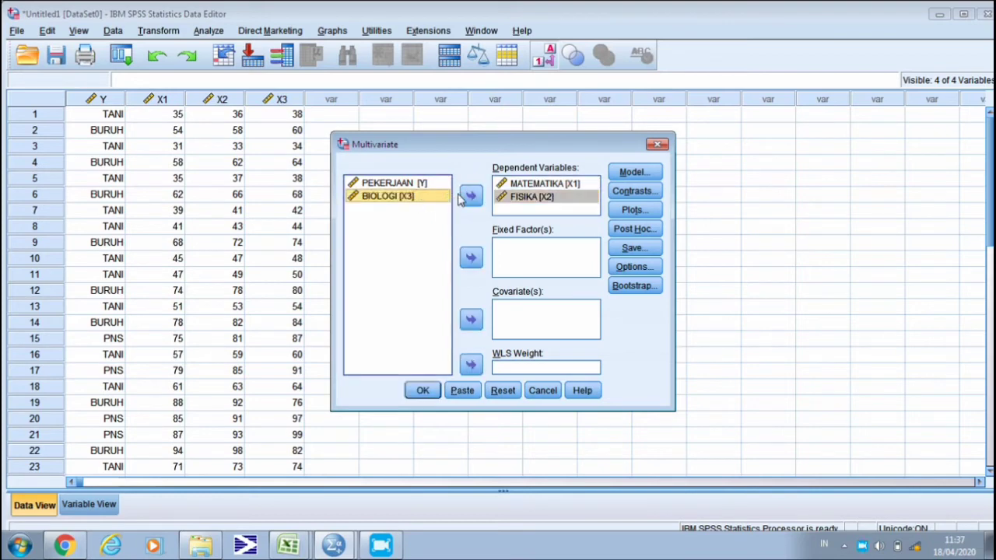
click(470, 197)
click(442, 186)
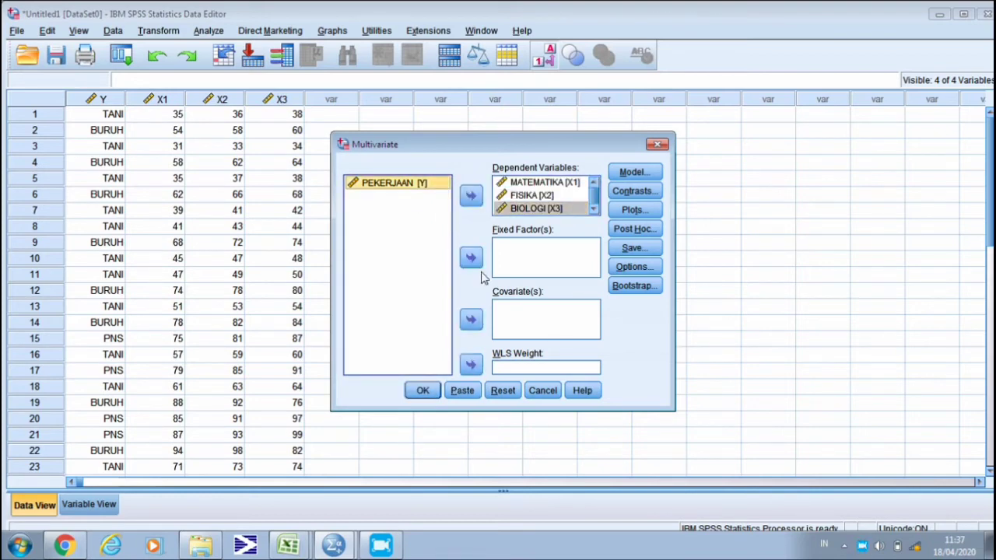
click(471, 258)
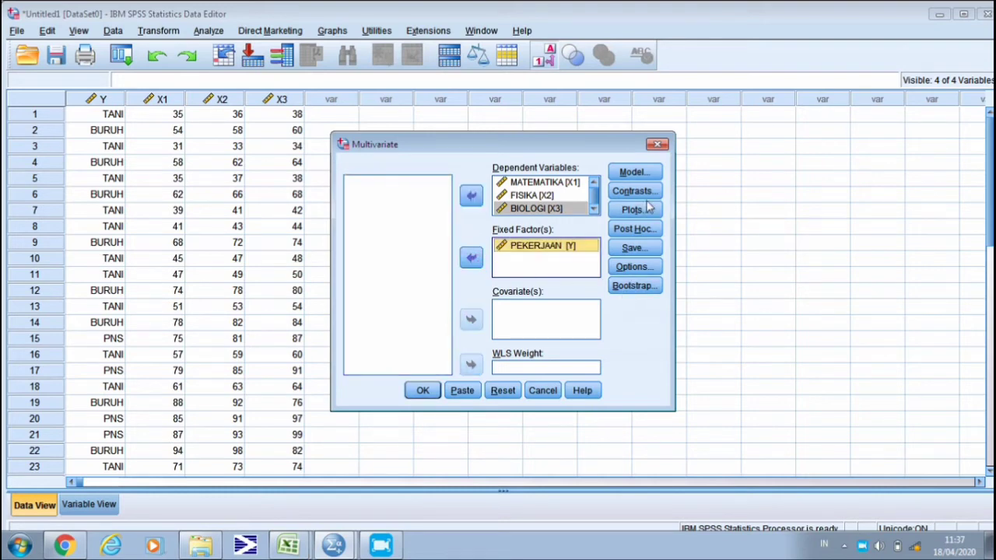
Specify a custom model containing the factor Y as its term and apply it.
click(640, 173)
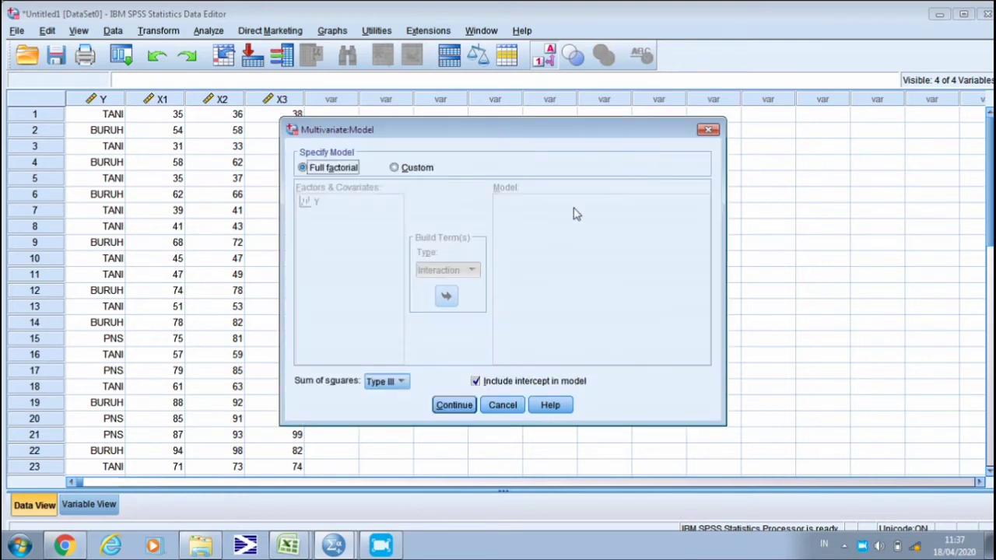
click(406, 170)
click(447, 296)
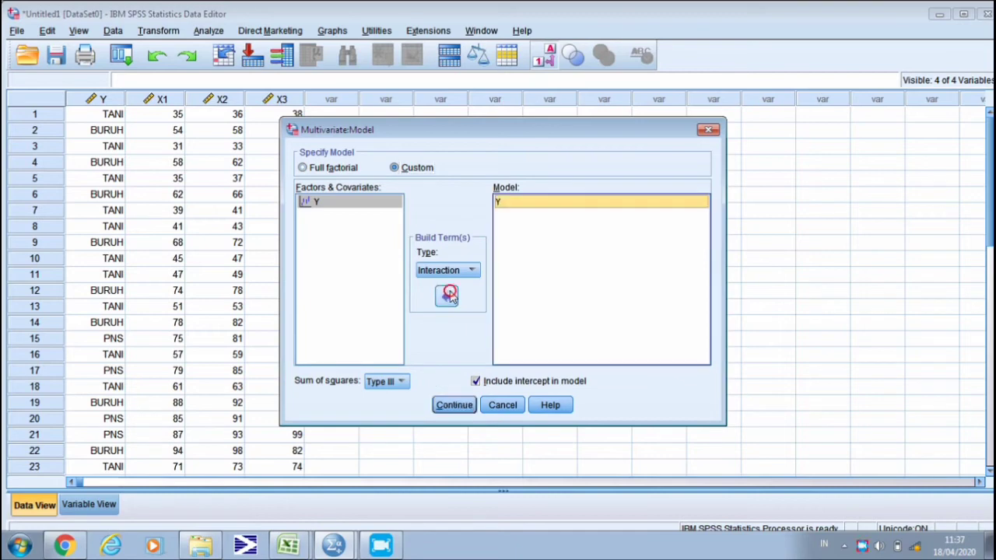
click(459, 406)
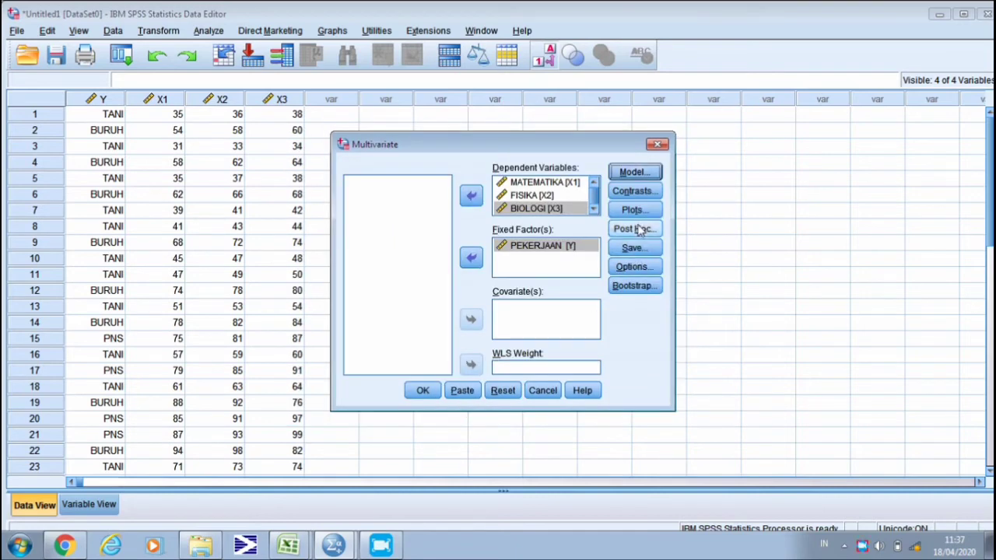
Request post hoc tests for Y using Bonferroni and Games-Howell and apply them.
click(635, 229)
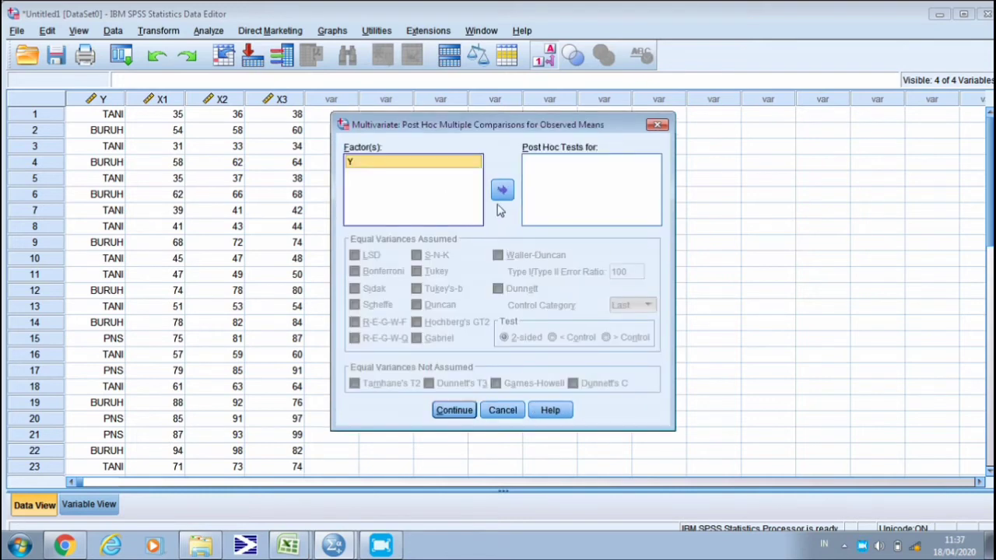
click(502, 193)
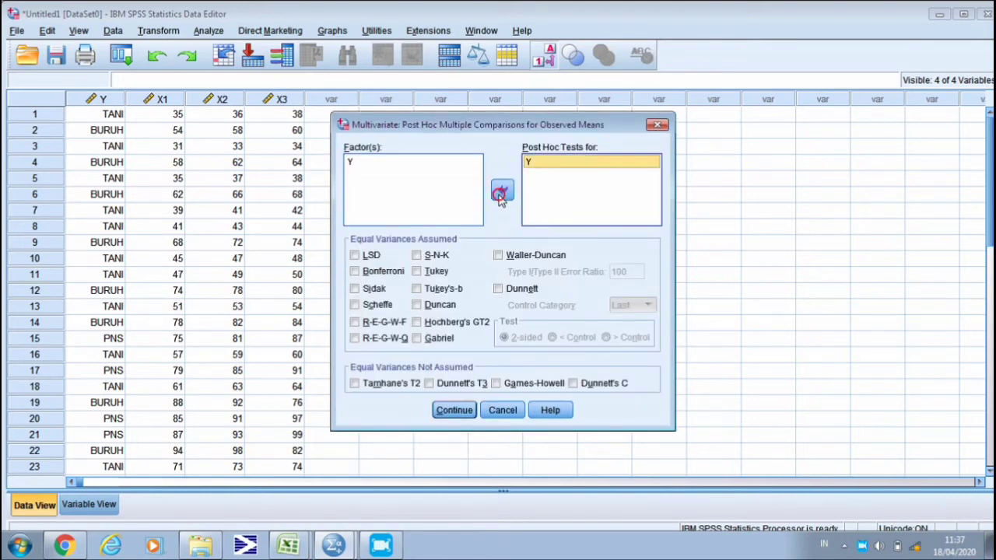
click(393, 274)
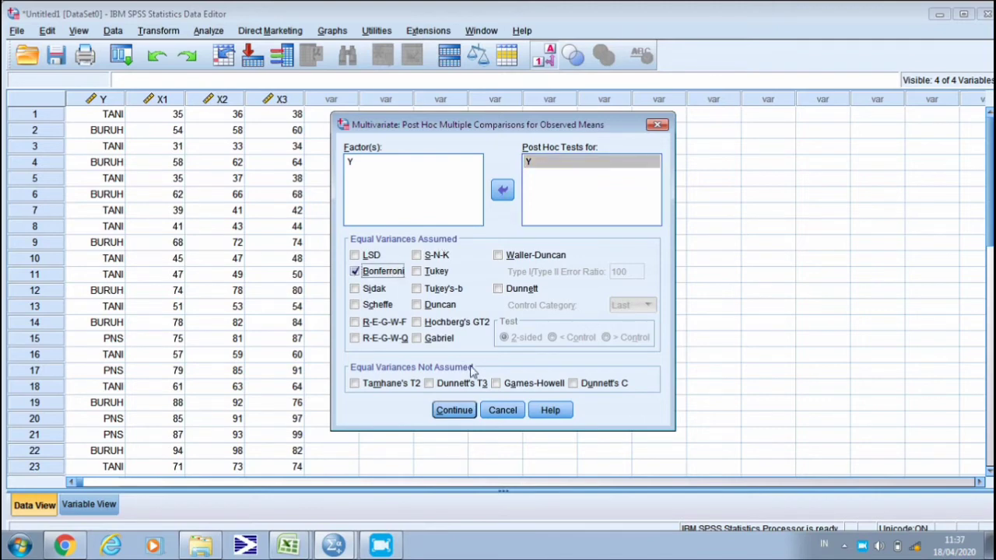
click(504, 387)
click(446, 417)
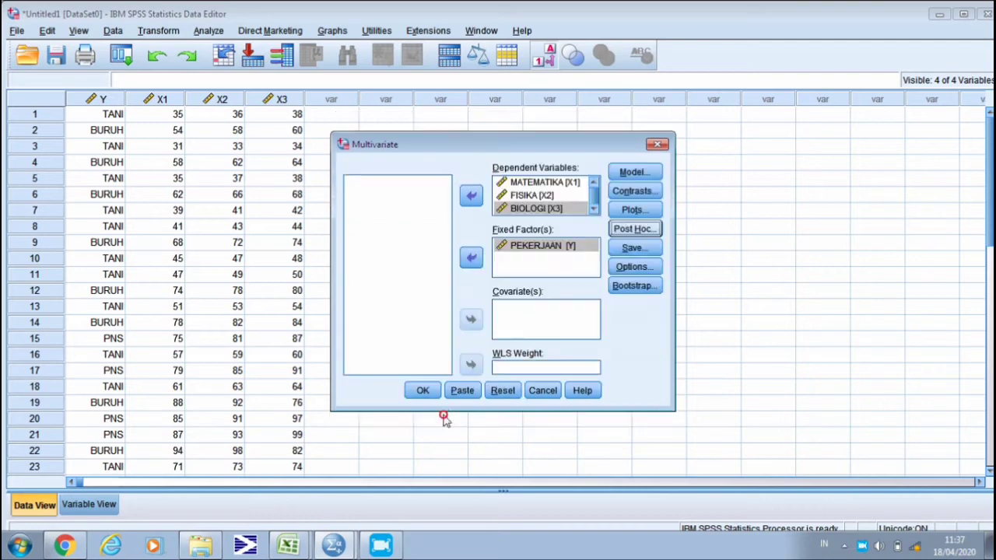
Display means for Y, include descriptive statistics, observed power and homogeneity tests in the output, and run the analysis.
click(632, 267)
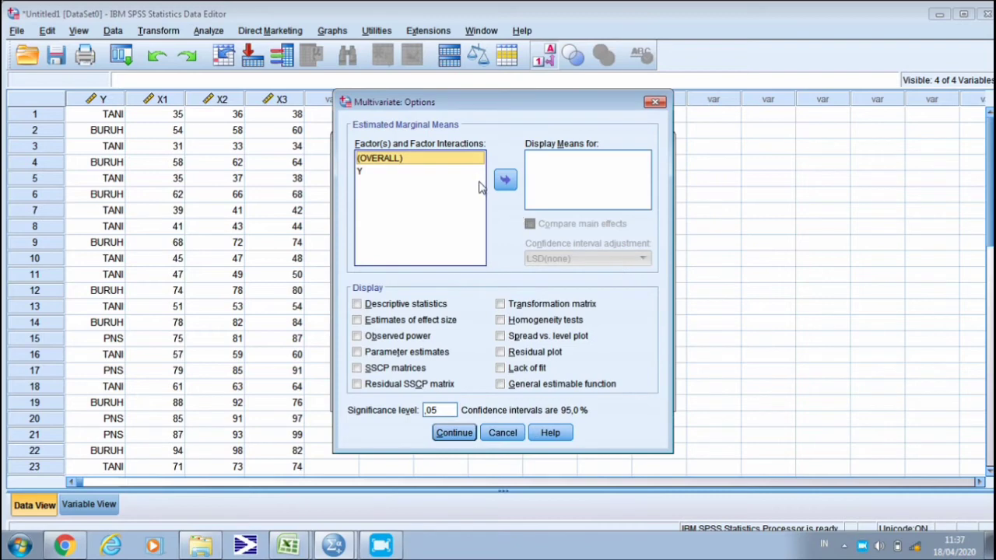
click(476, 171)
click(505, 180)
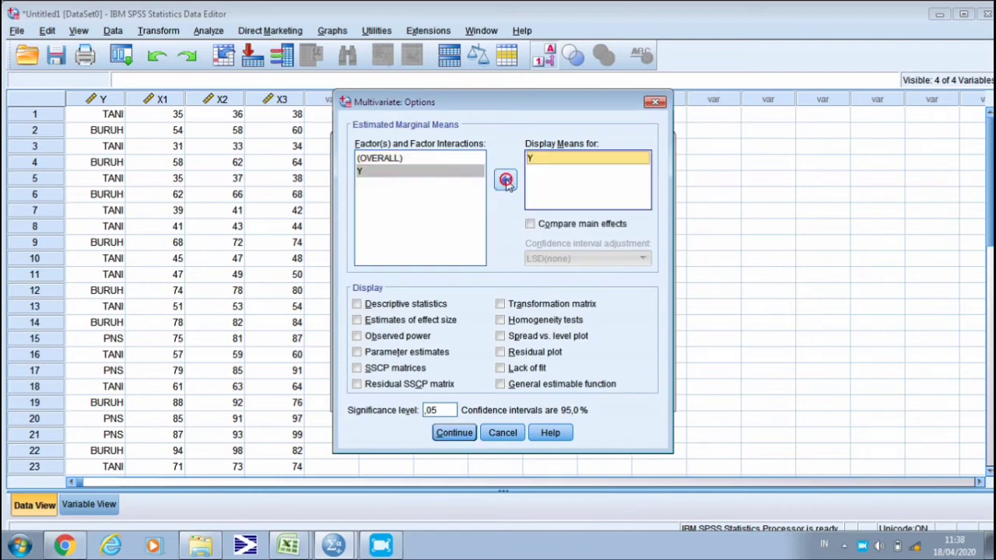
click(412, 305)
click(410, 337)
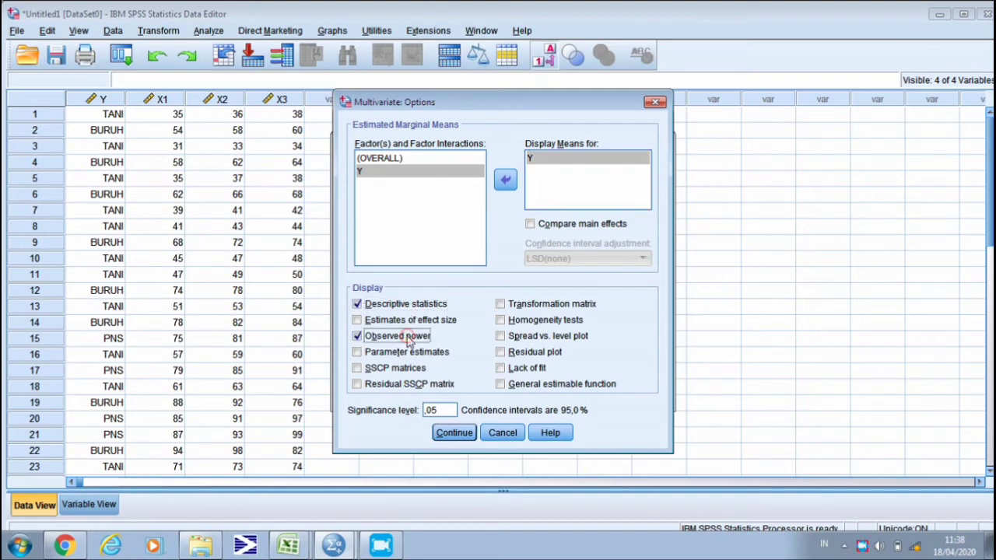
click(505, 322)
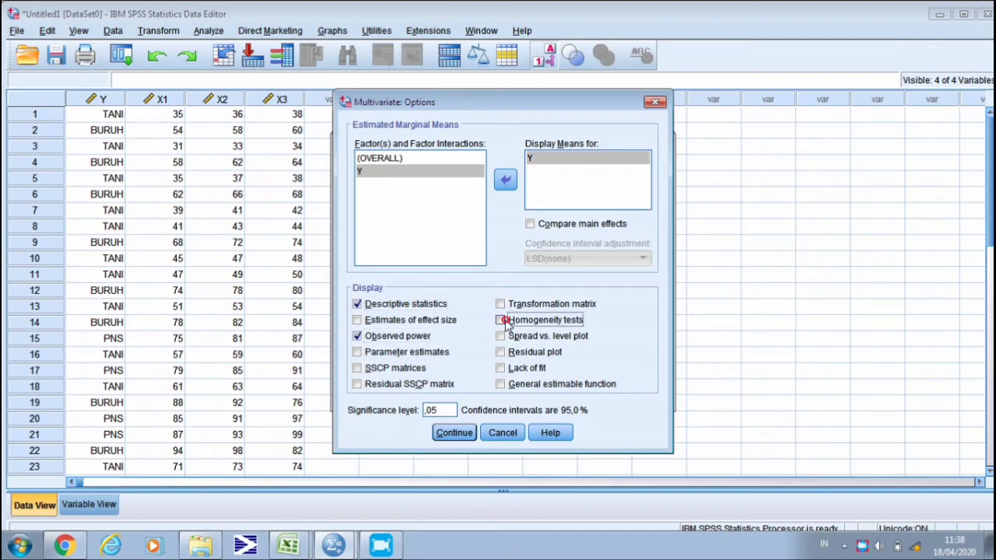
click(465, 435)
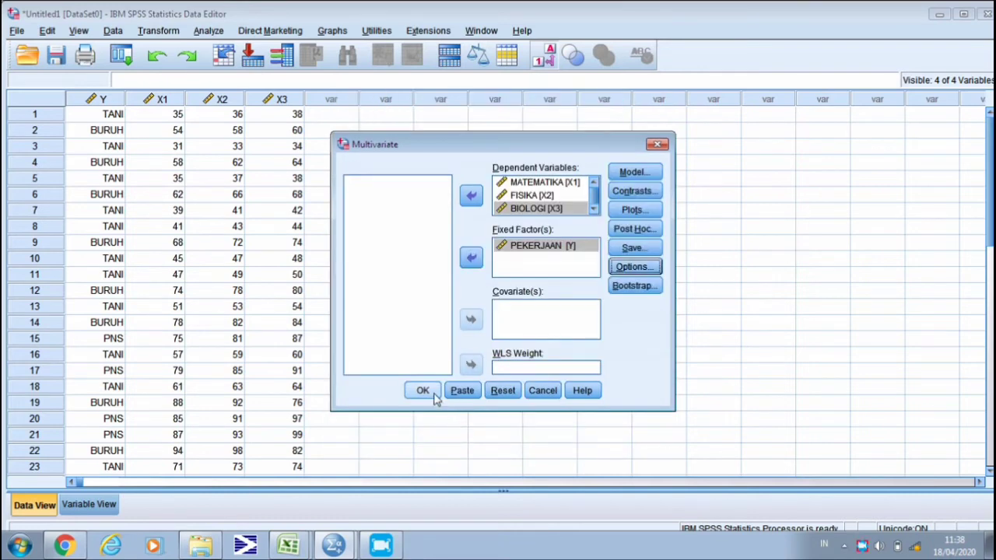
click(433, 391)
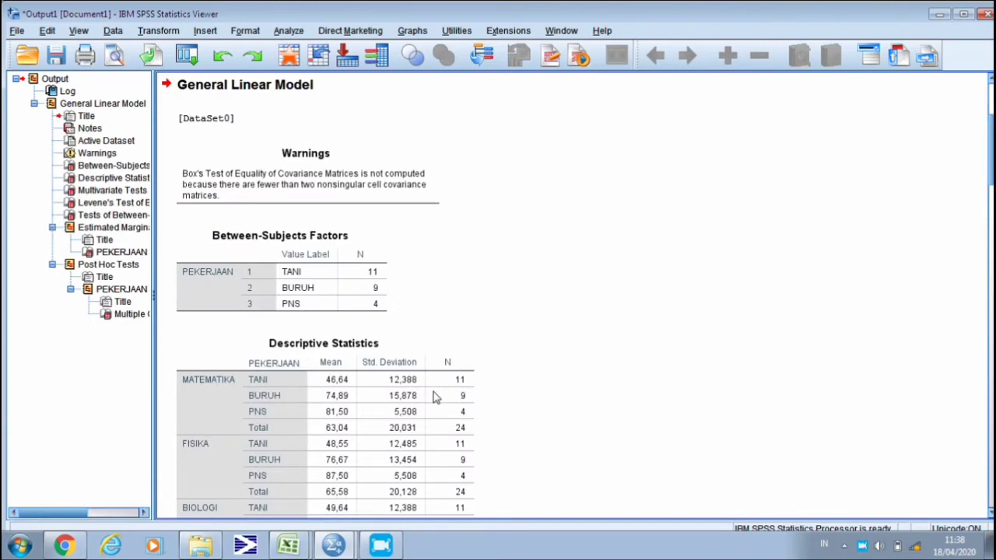
Examine the Descriptive Statistics of MATEMATIKA, FISIKA and BIOLOGI per occupation in the output.
key(Down)
key(Down)
key(Down)
key(Down)
key(Down)
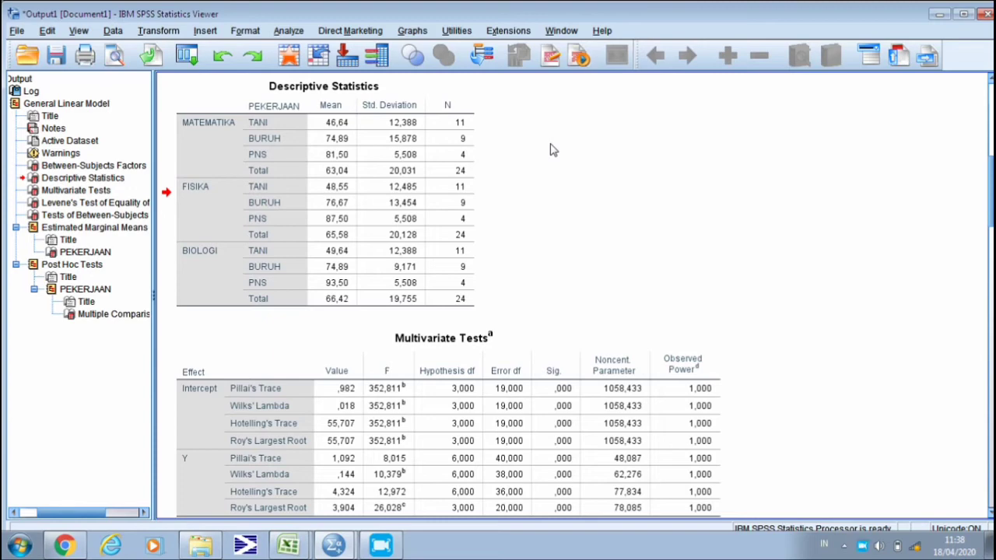
click(467, 158)
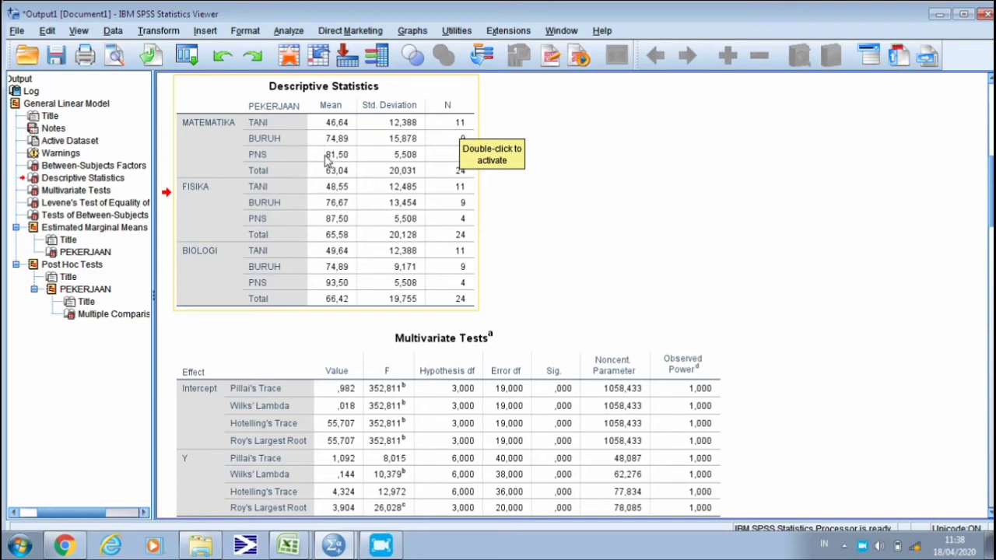
click(430, 208)
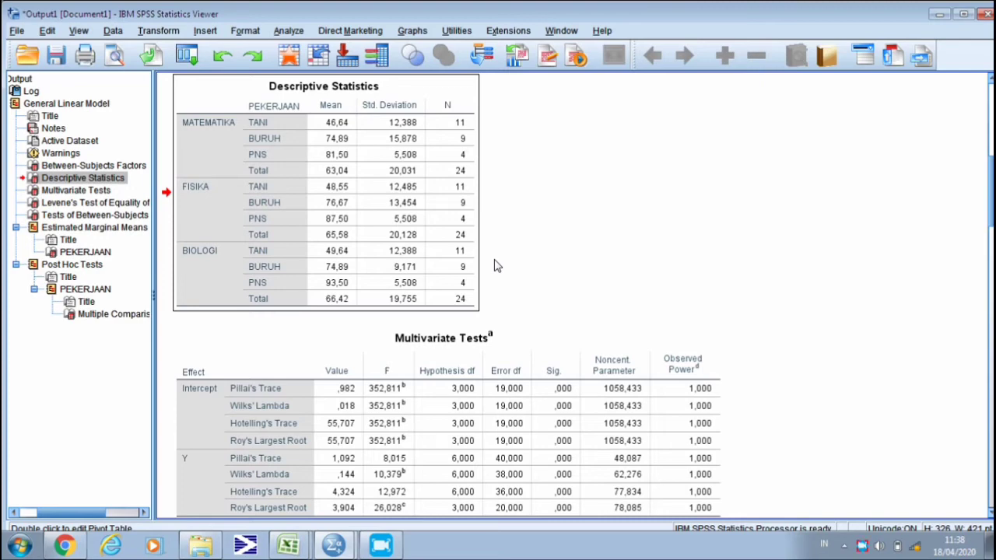
Examine the Multivariate Tests table and Levene's Test of Equality of Error Variances.
scroll(496, 267, down, 3)
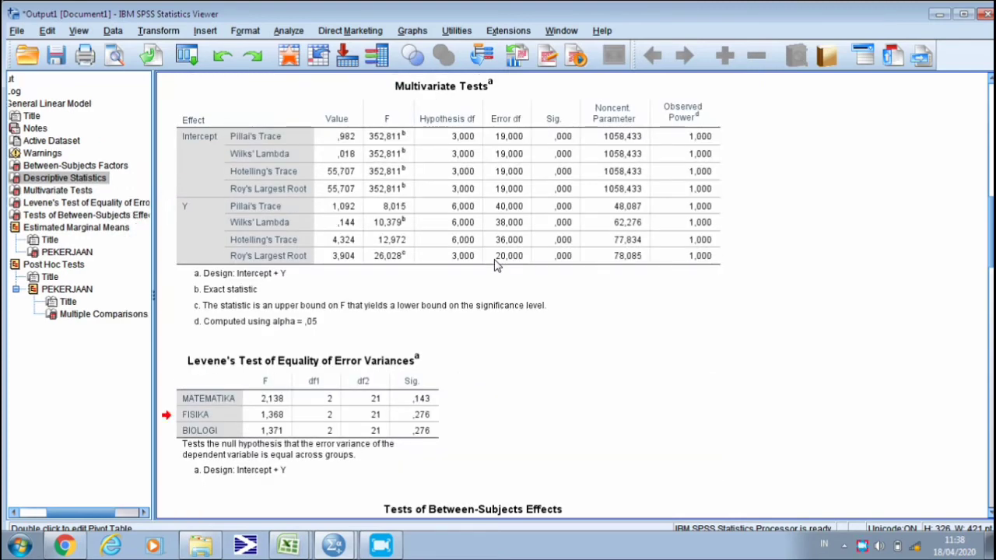
scroll(496, 266, down, 10)
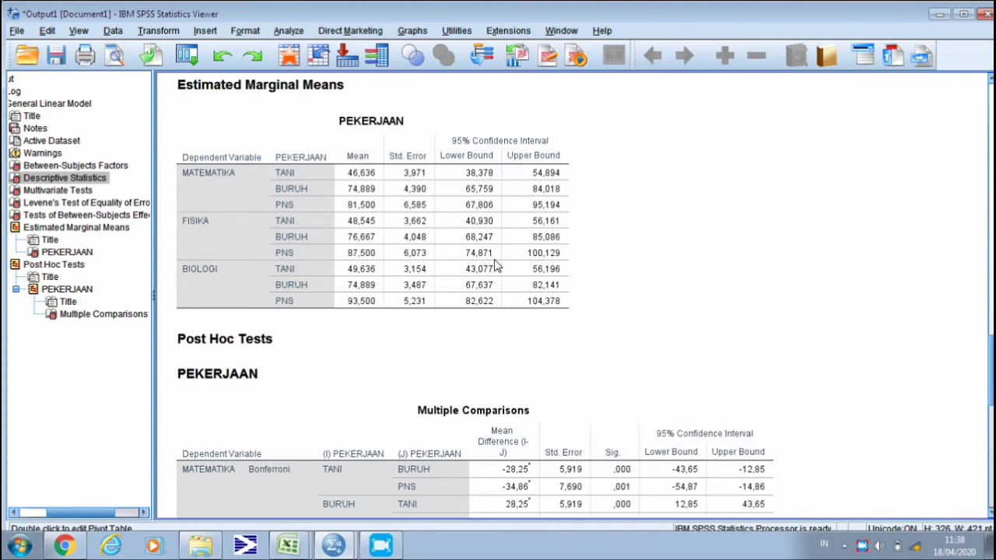
scroll(496, 266, up, 5)
scroll(497, 266, up, 9)
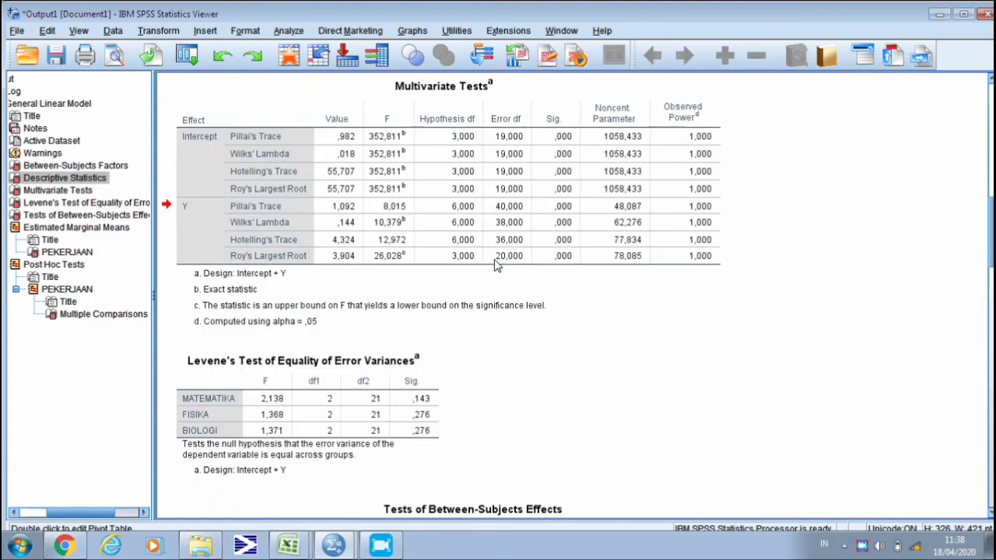
scroll(496, 266, down, 5)
click(695, 321)
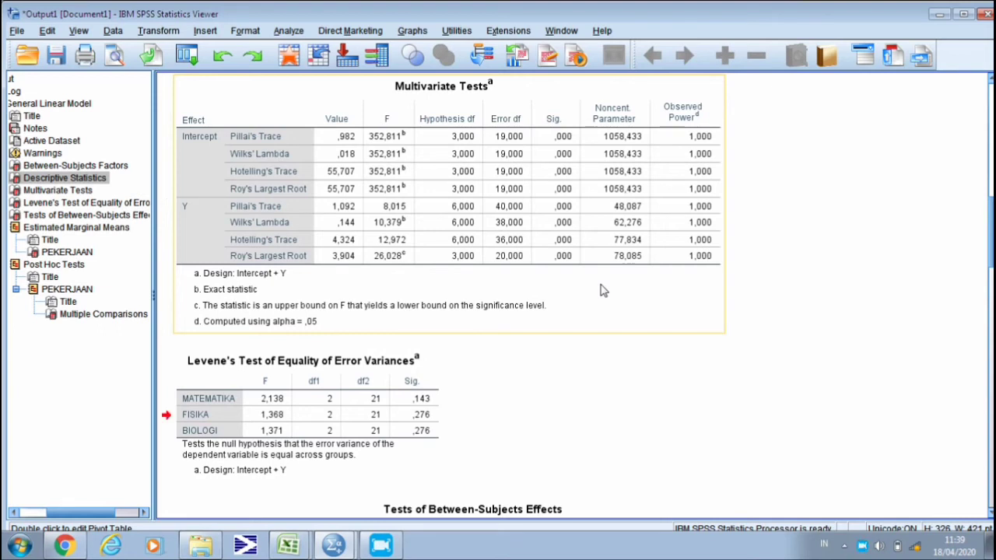
click(507, 405)
click(455, 412)
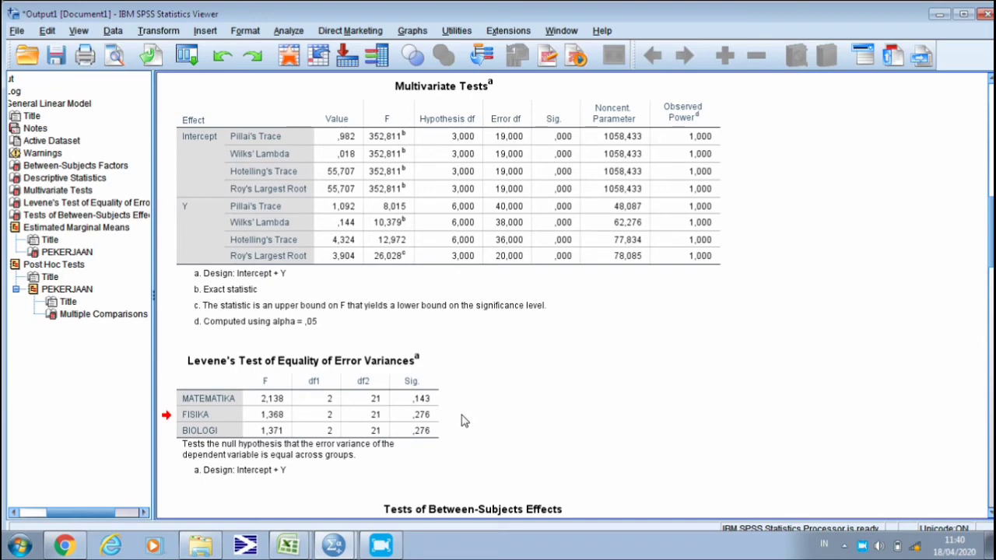
Examine the Tests of Between-Subjects Effects and the Estimated Marginal Means for PEKERJAAN.
scroll(462, 424, down, 5)
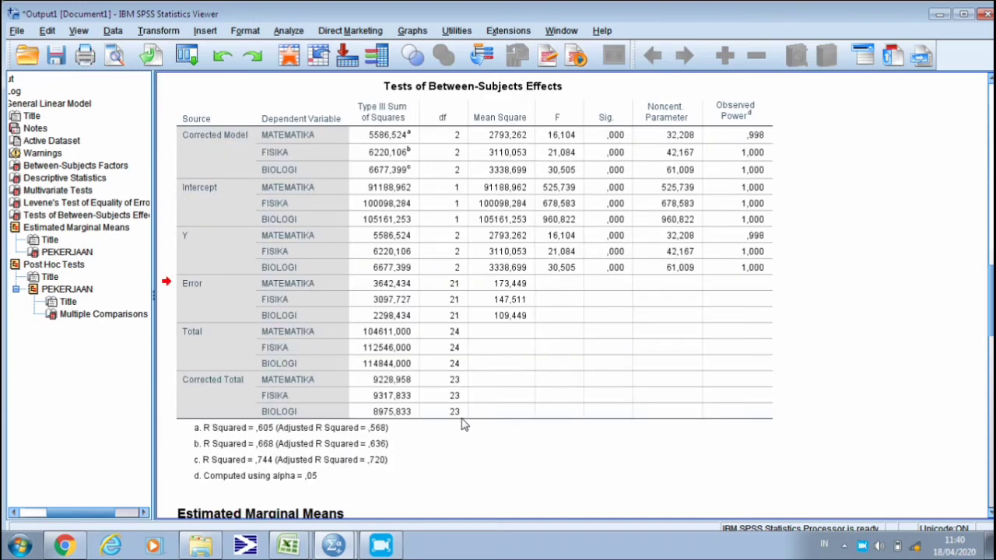
click(530, 150)
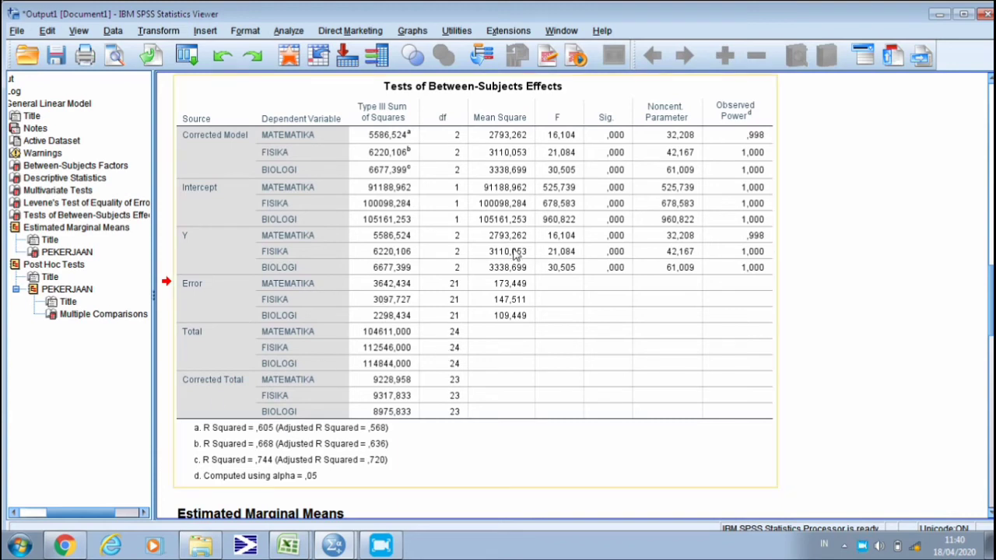
click(810, 330)
click(767, 330)
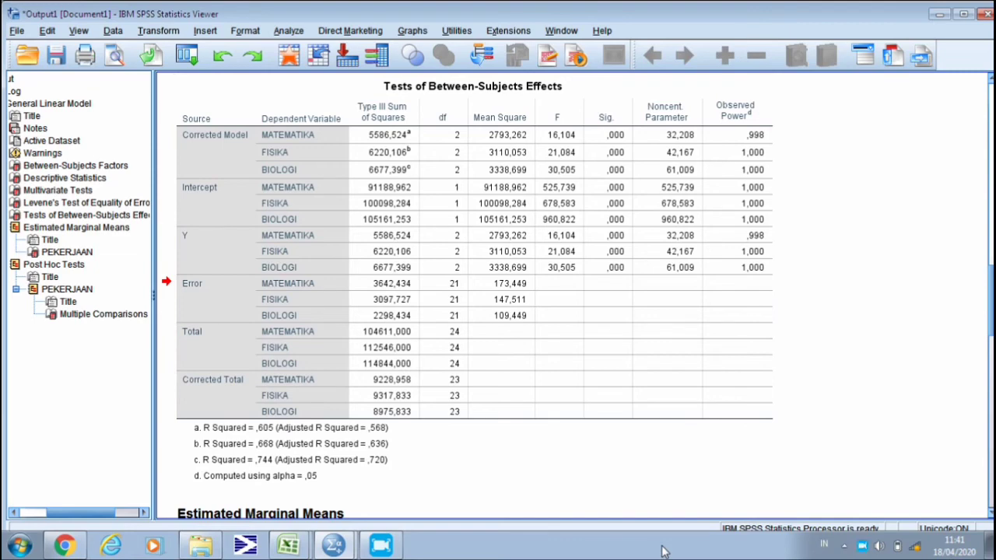
scroll(646, 514, down, 5)
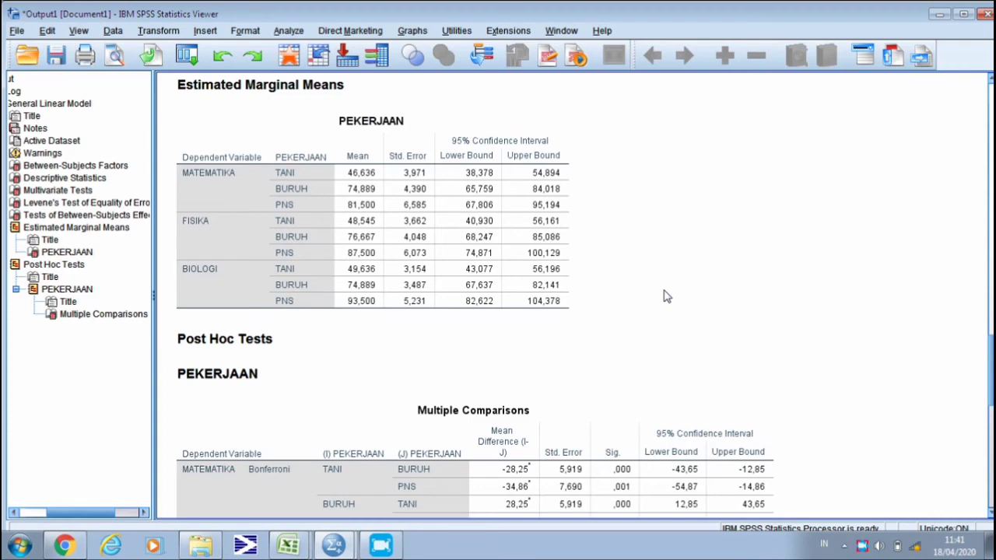
Examine the Bonferroni and Games-Howell Multiple Comparisons of the occupations for all three subjects, down to the table's footnotes.
key(Down)
key(Down)
key(Down)
key(Down)
key(Down)
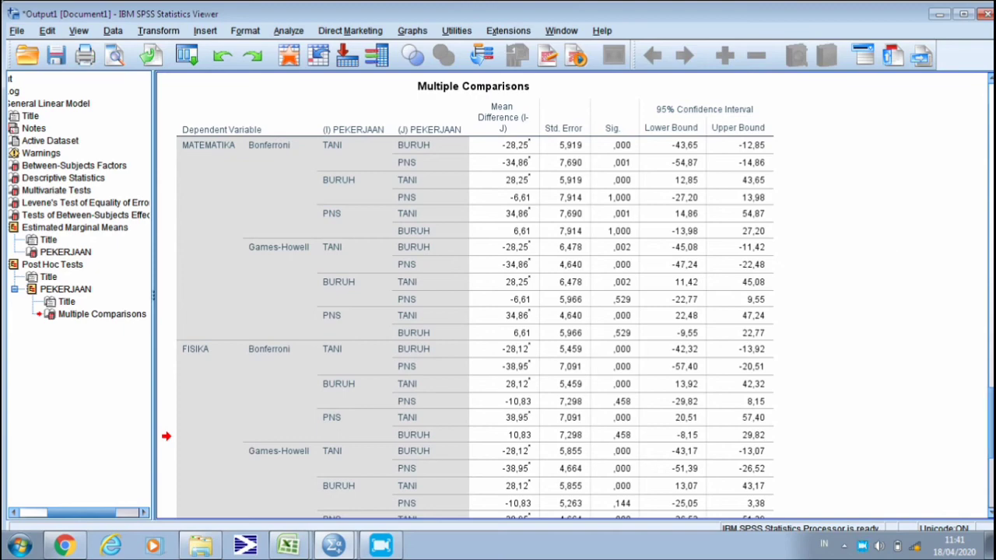
drag(990, 395, 990, 402)
click(780, 284)
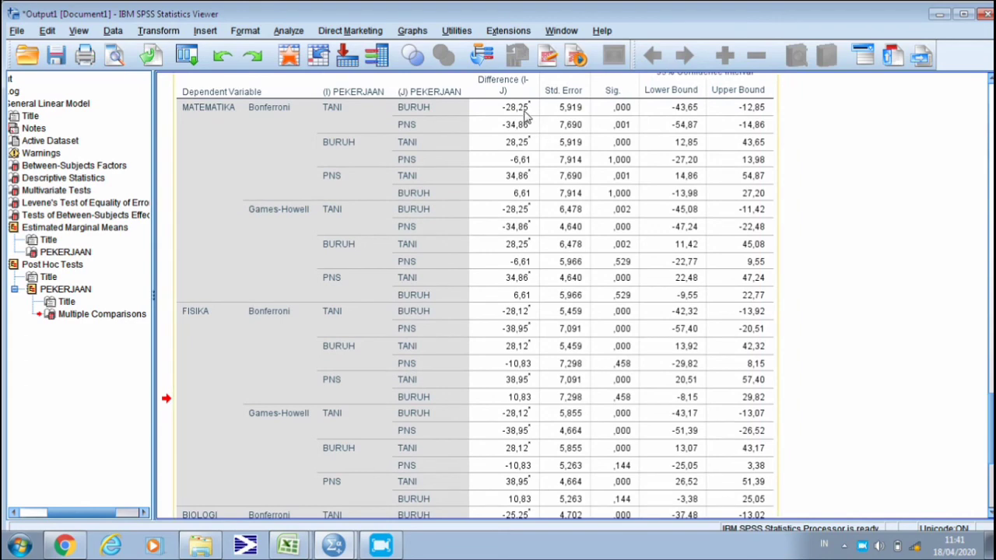
click(802, 218)
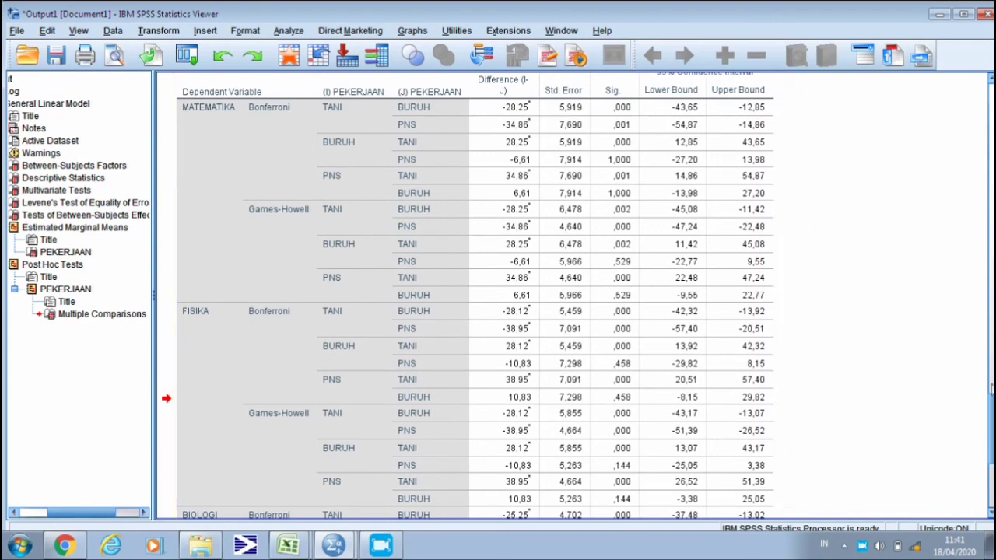
drag(991, 414, 992, 467)
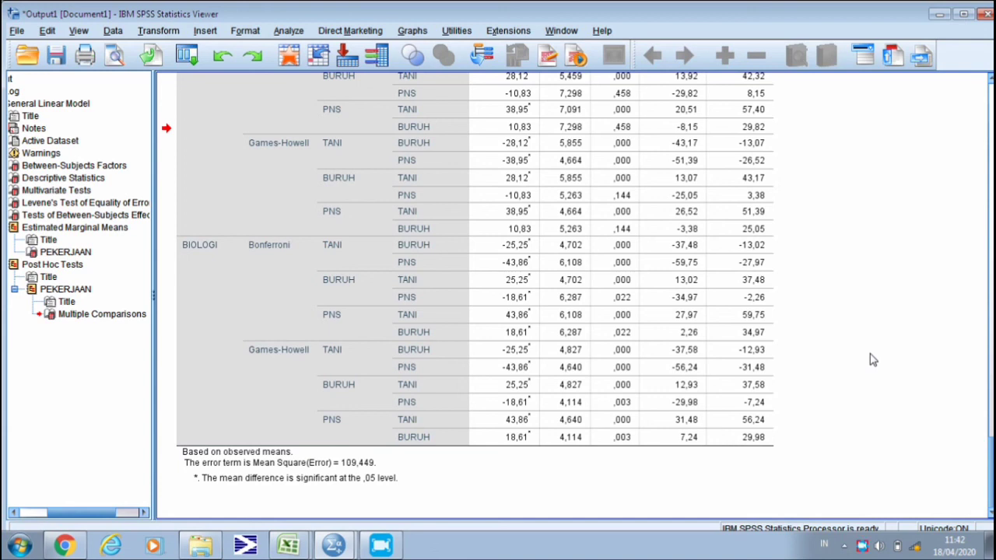
right_click(862, 547)
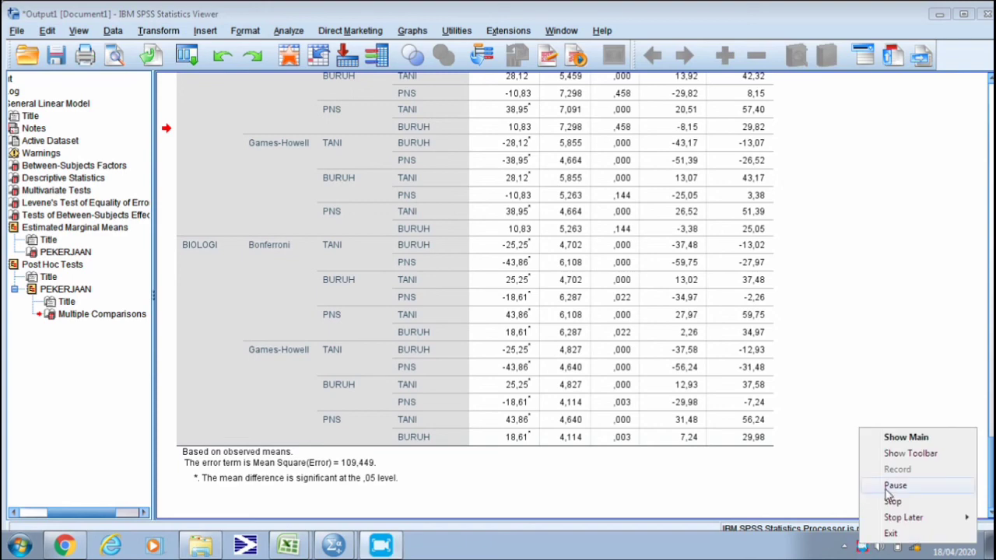